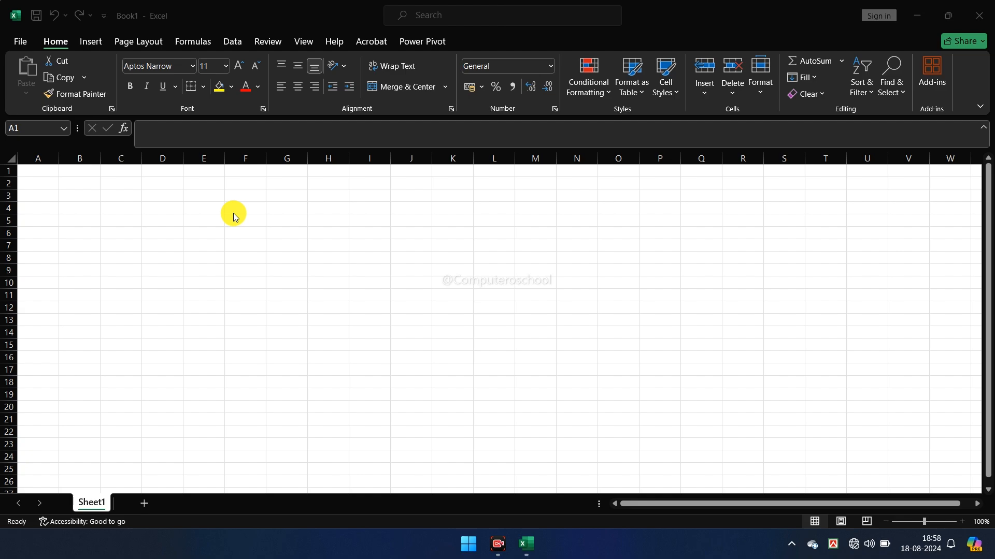
- Enter the text "Computer official school" in cell E4 through the formula bar
left_click(236, 210)
left_click(238, 209)
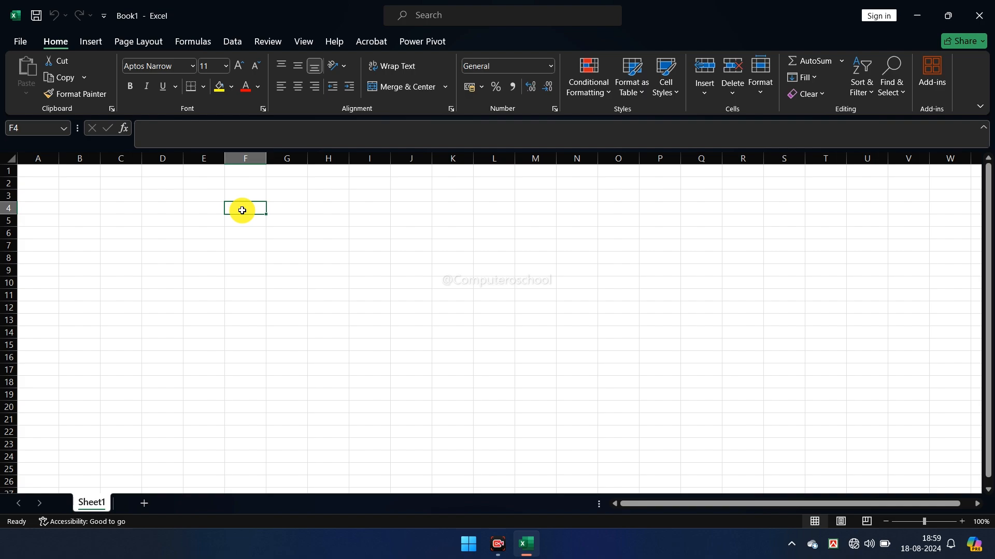
left_click(206, 208)
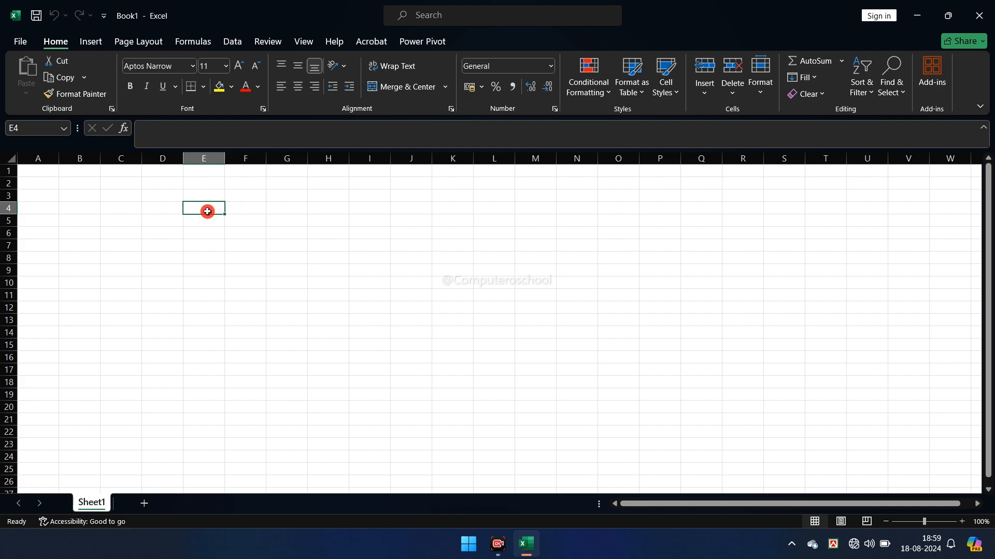
left_click(188, 132)
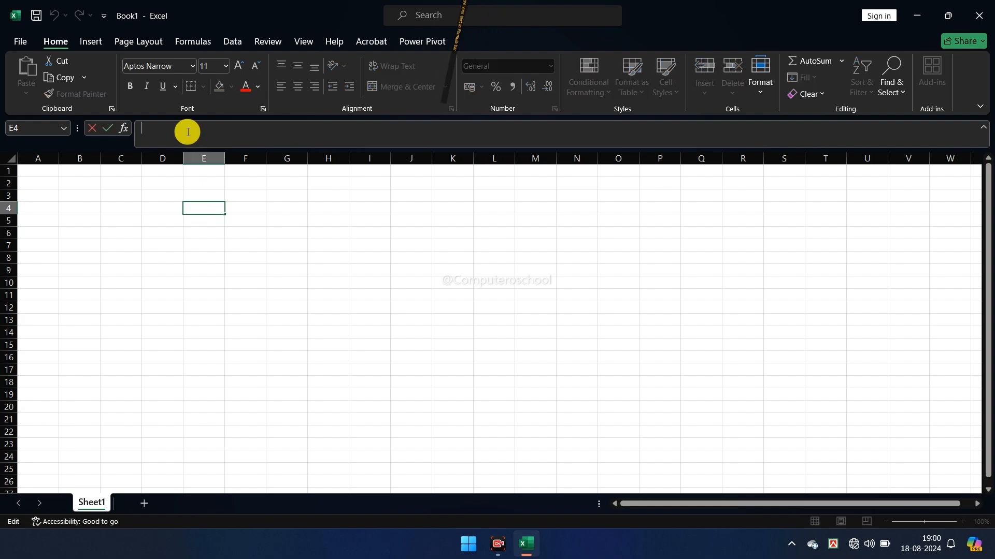
type("C")
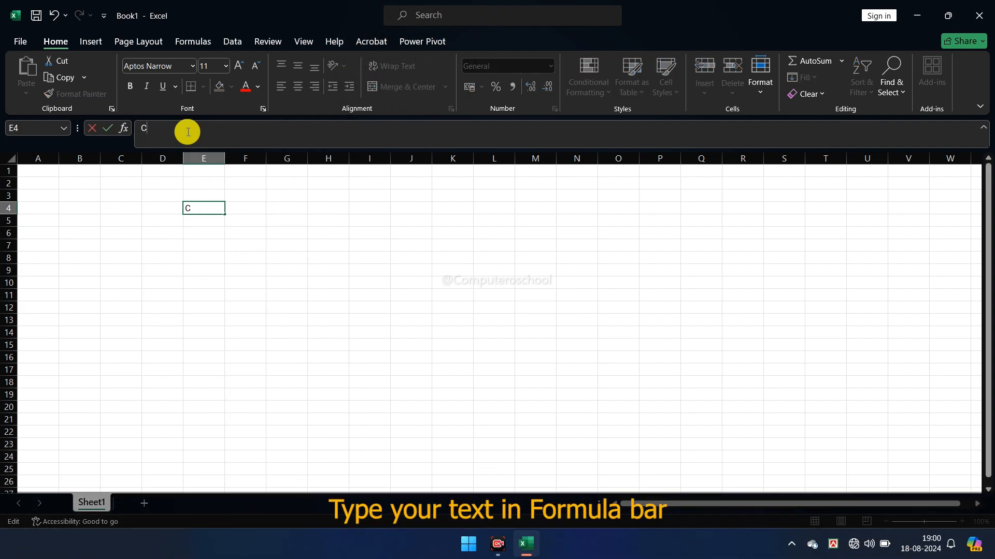
type("omputer official")
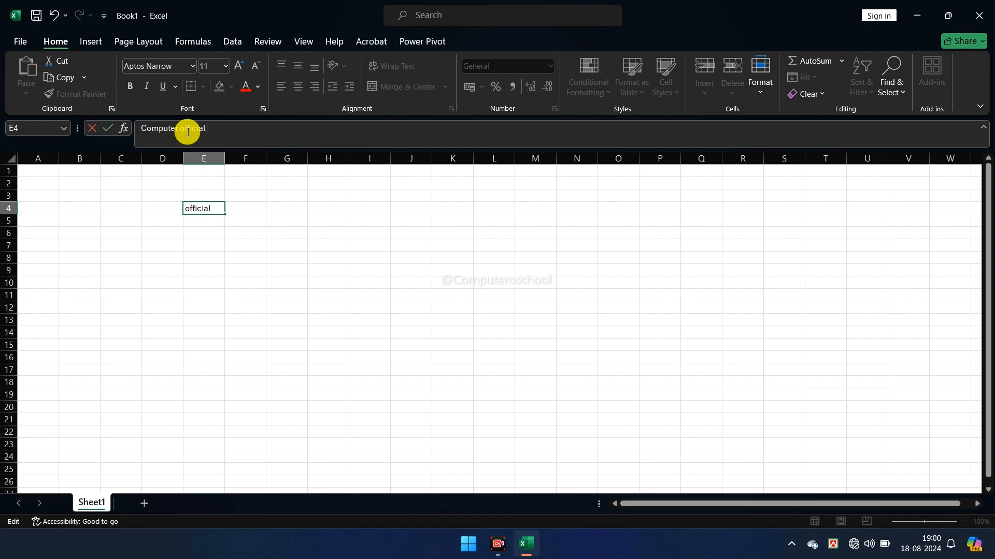
type("school")
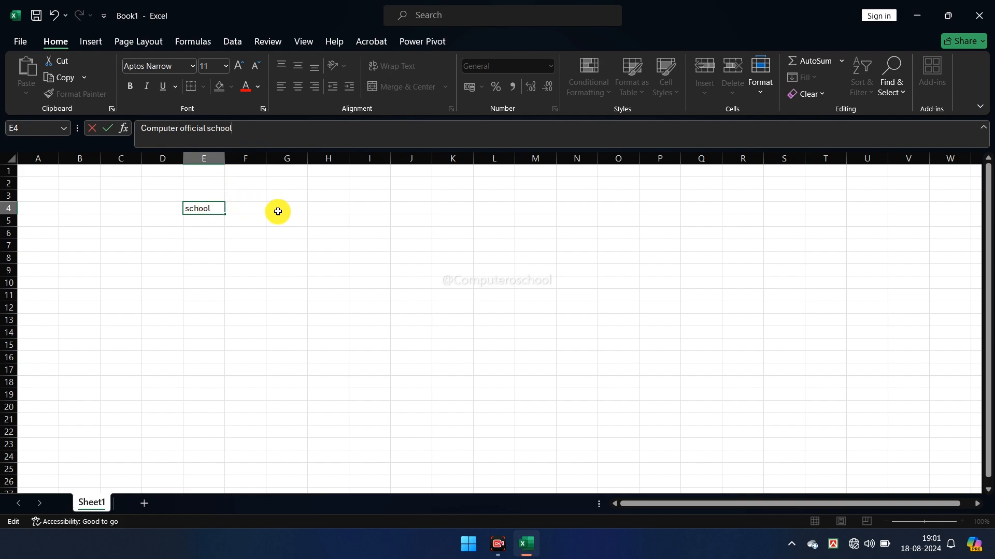
- Enter the text "Cmputer official school" directly in cell E6
left_click(208, 234)
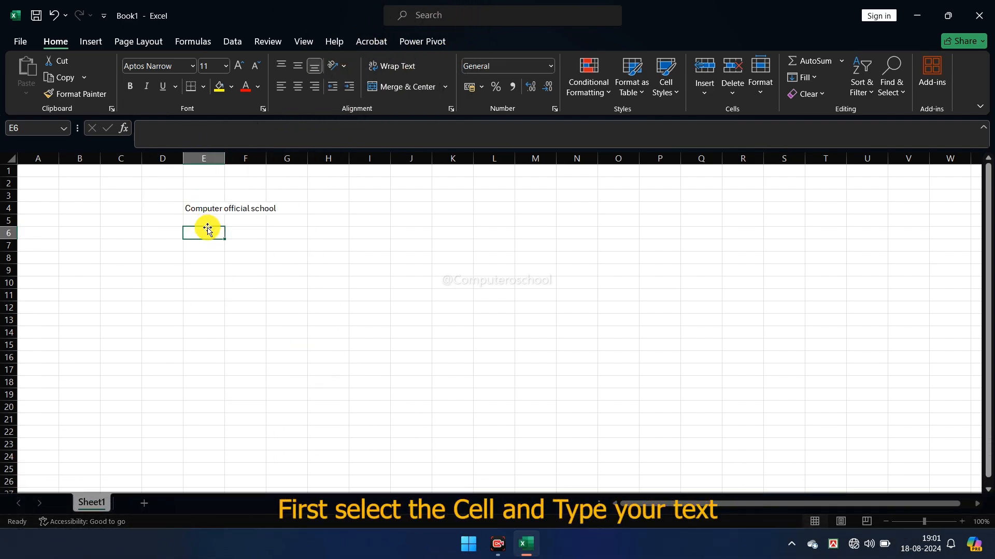
type("Cmp")
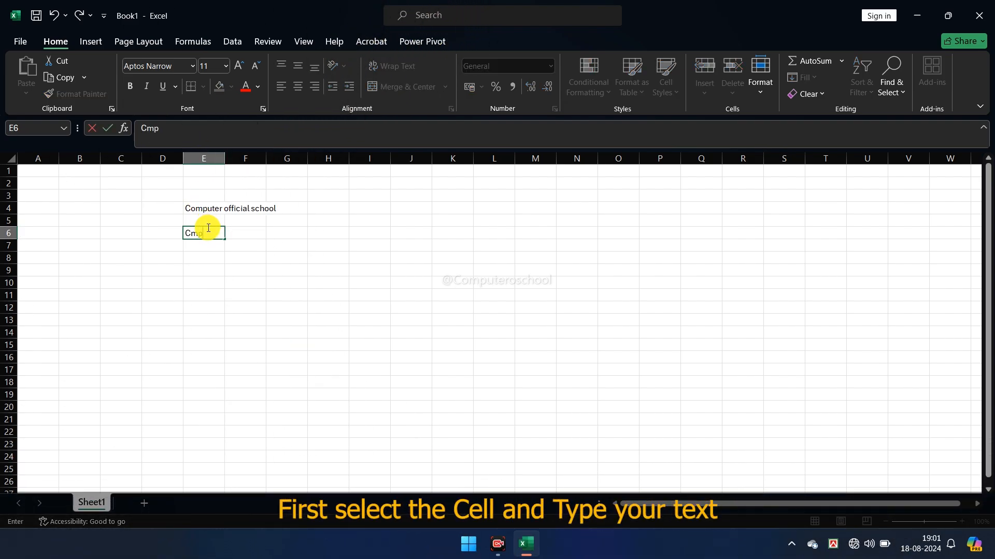
type("utere")
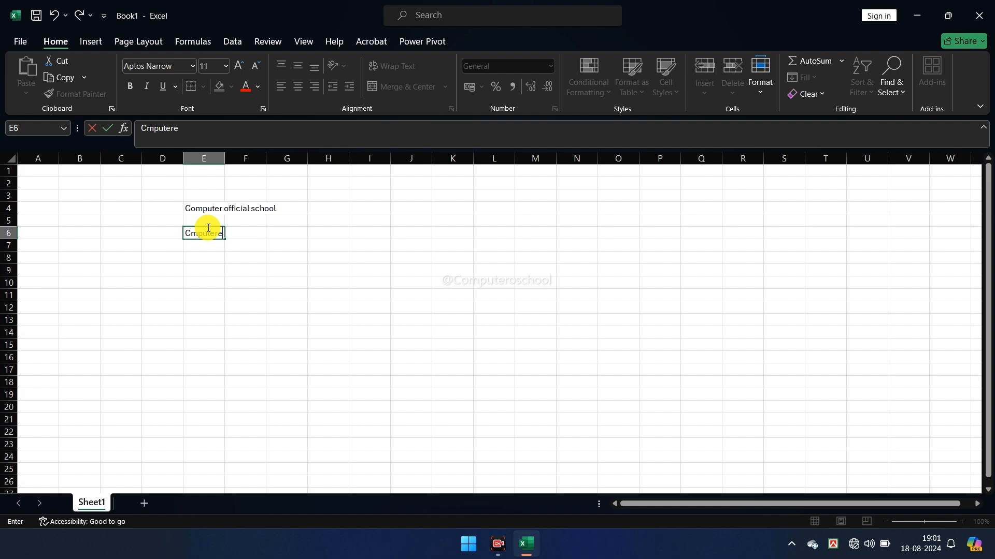
key("BackSpace")
type("official schho")
key("BackSpace")
type("ool")
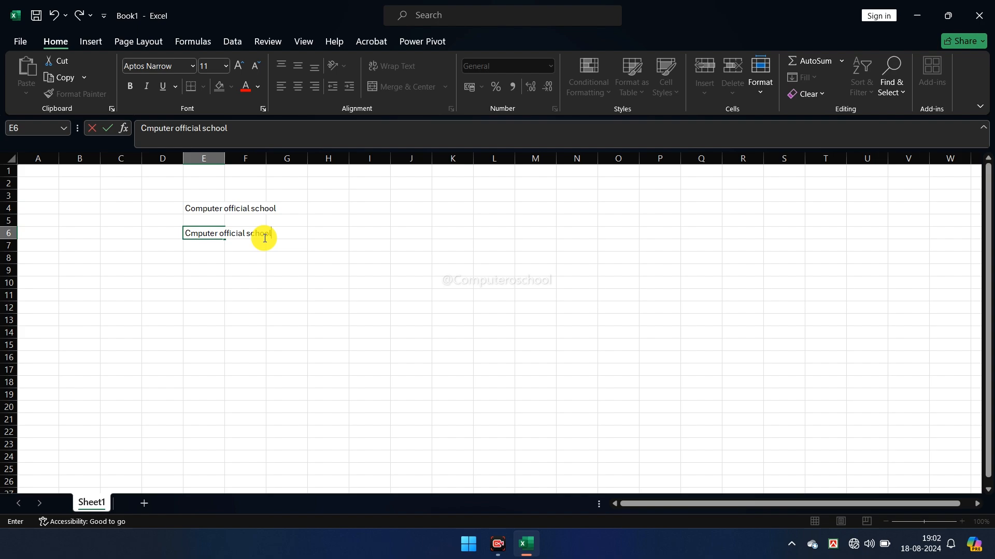
- Copy the contents of cell E4 and paste them into cell I4
left_click(200, 208)
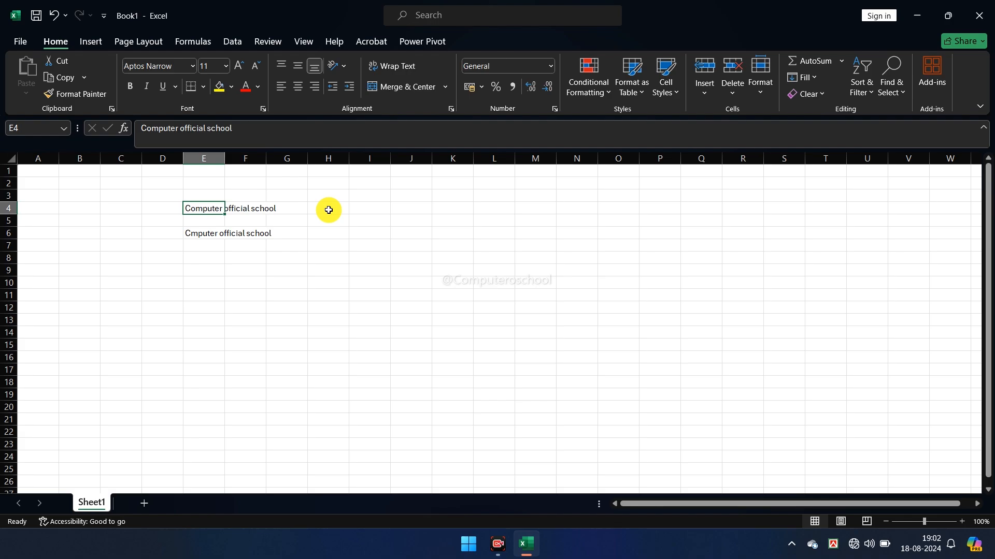
left_click(205, 243)
left_click(205, 207)
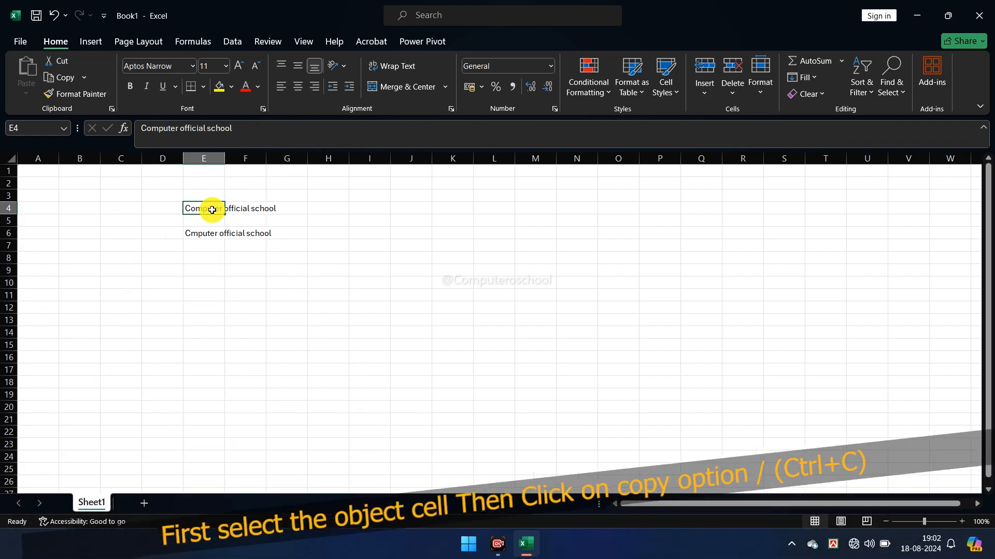
left_click(61, 81)
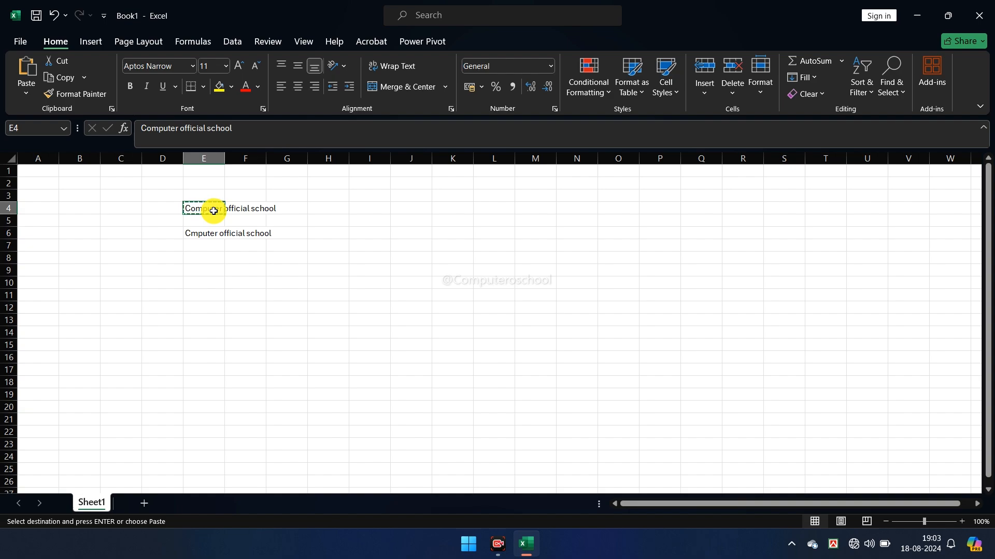
left_click(363, 211)
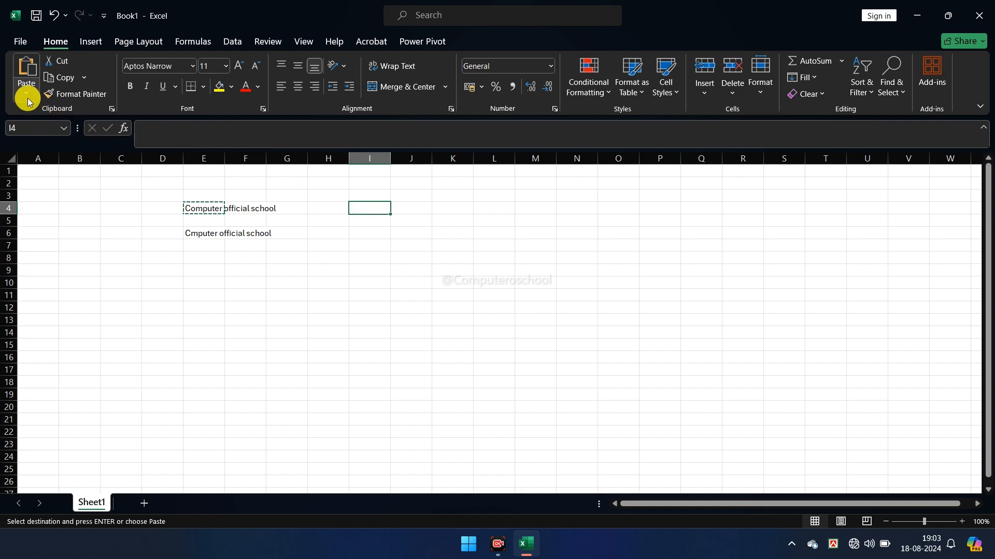
left_click(23, 69)
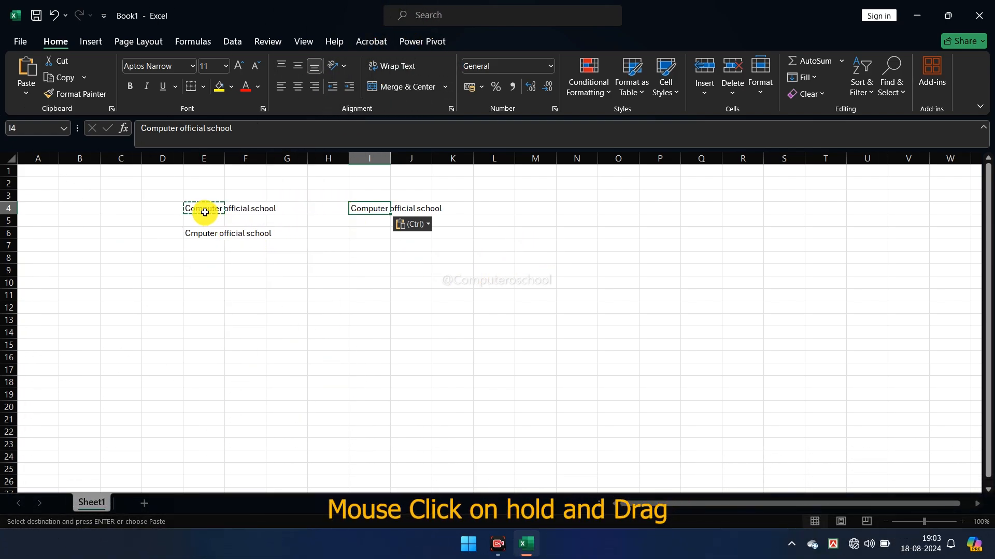
- Copy the range E4:I6 and paste it starting at cell M4
left_click_drag(201, 209, 378, 237)
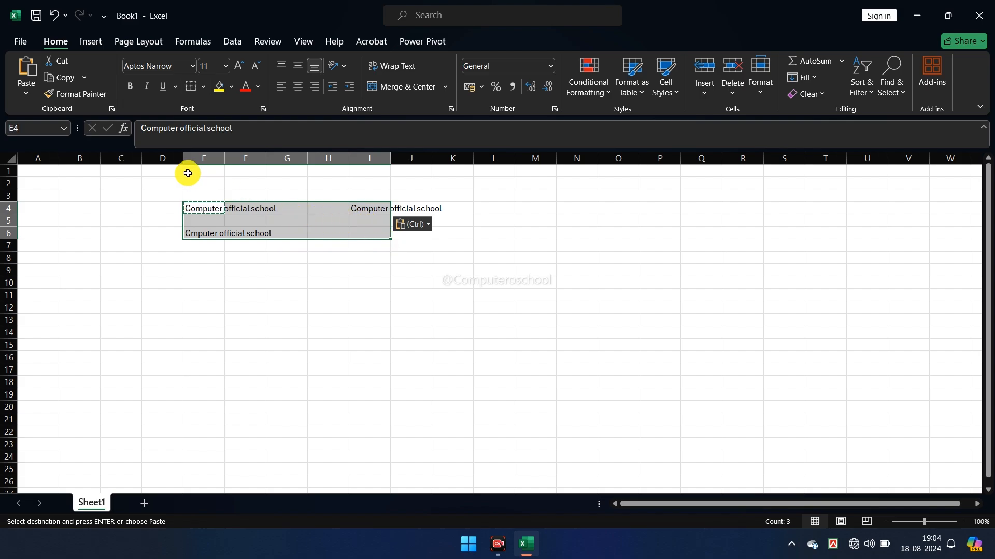
left_click(66, 79)
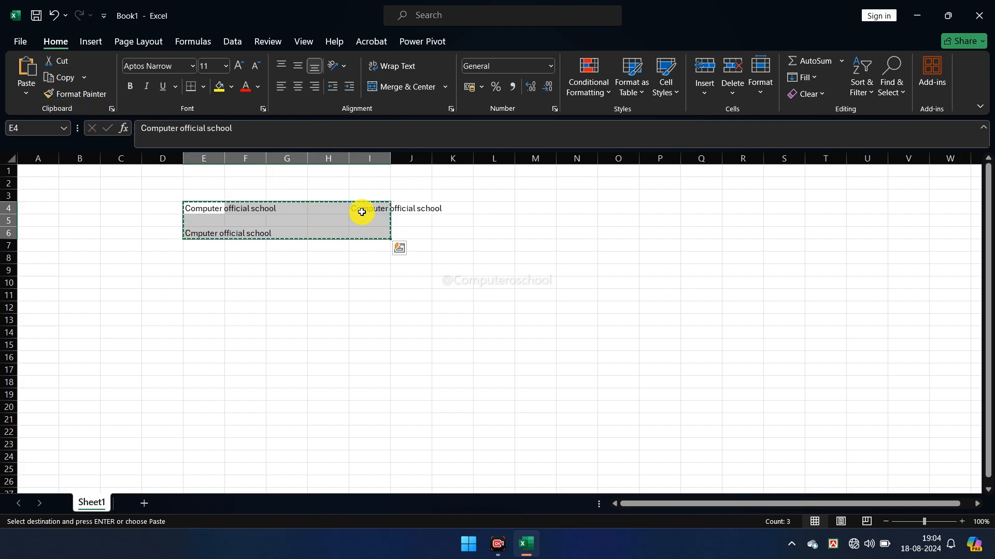
left_click(535, 211)
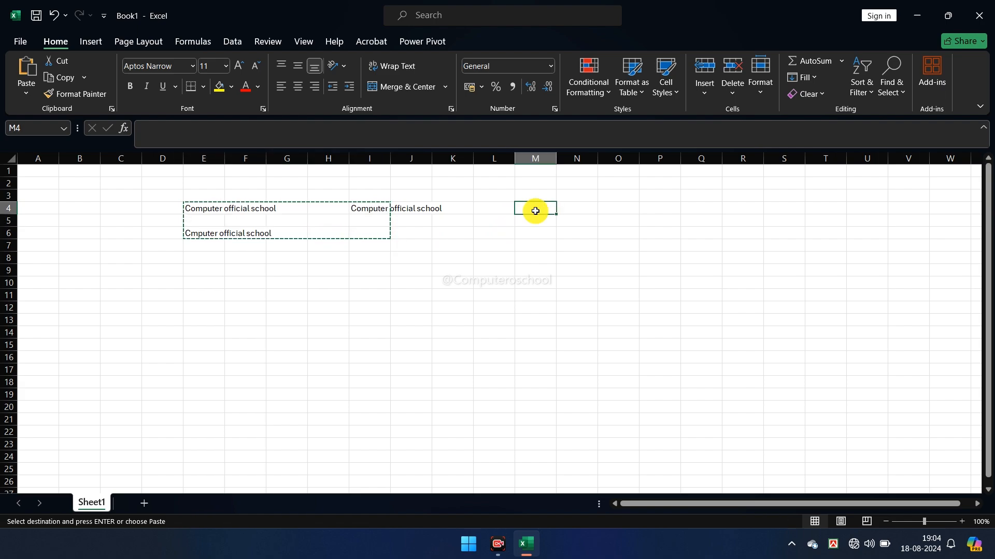
left_click(27, 69)
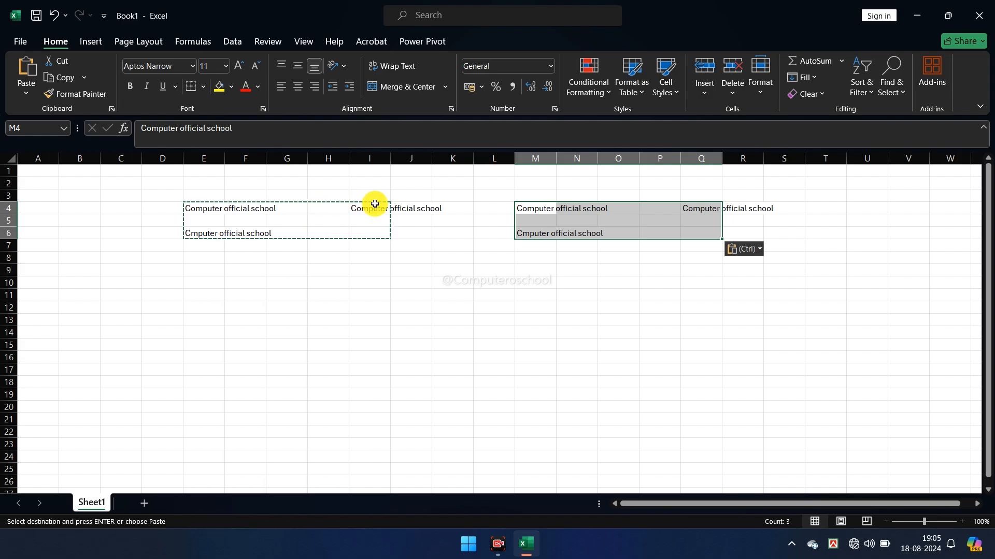
key("ctrl+z")
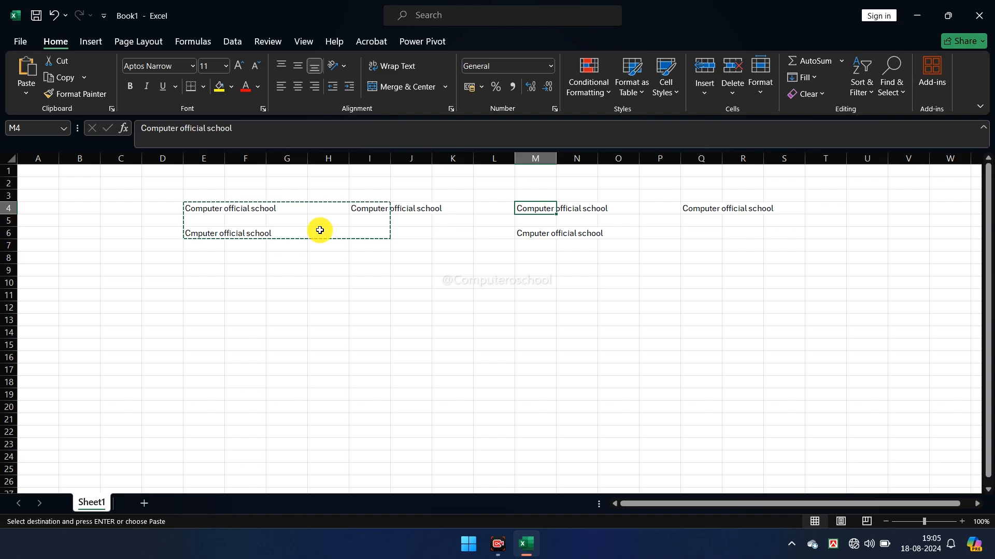
- Enter the text "Computer" in cell E9 and cancel the active copy selection
left_click(207, 272)
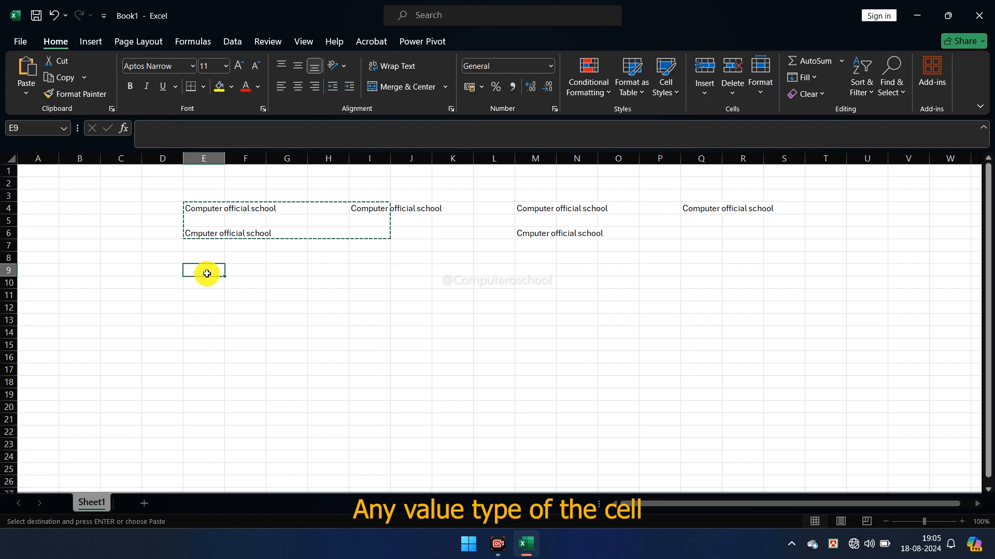
type("Computer")
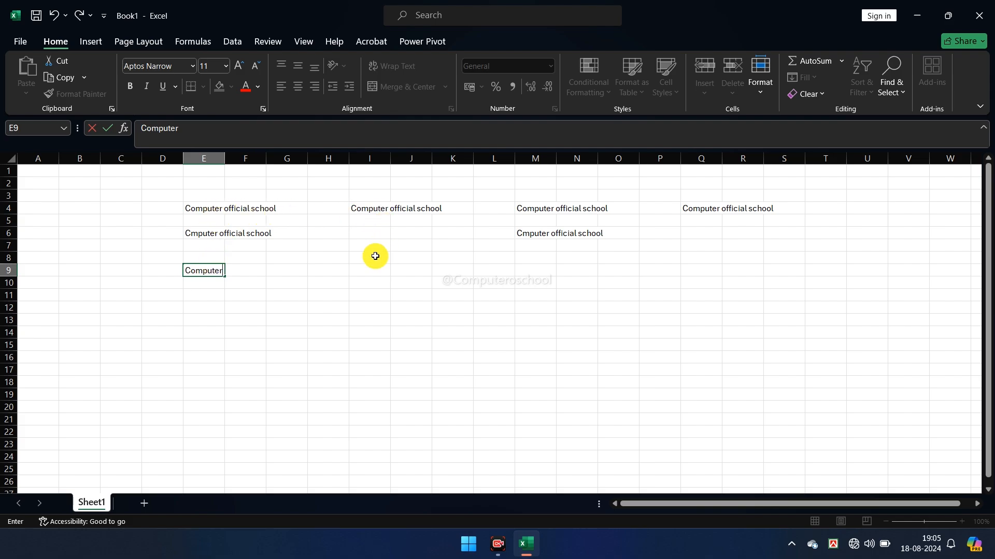
key("Escape")
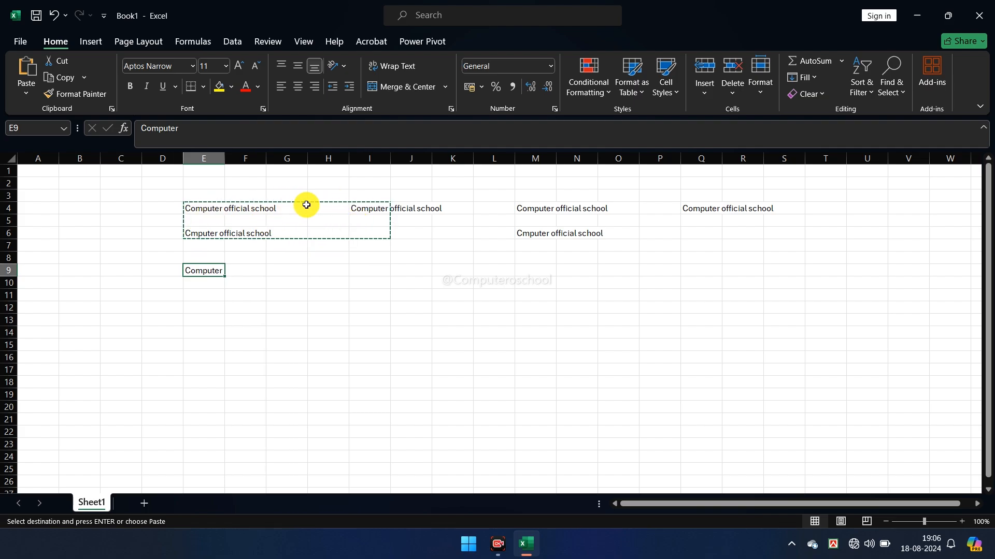
double_click(324, 259)
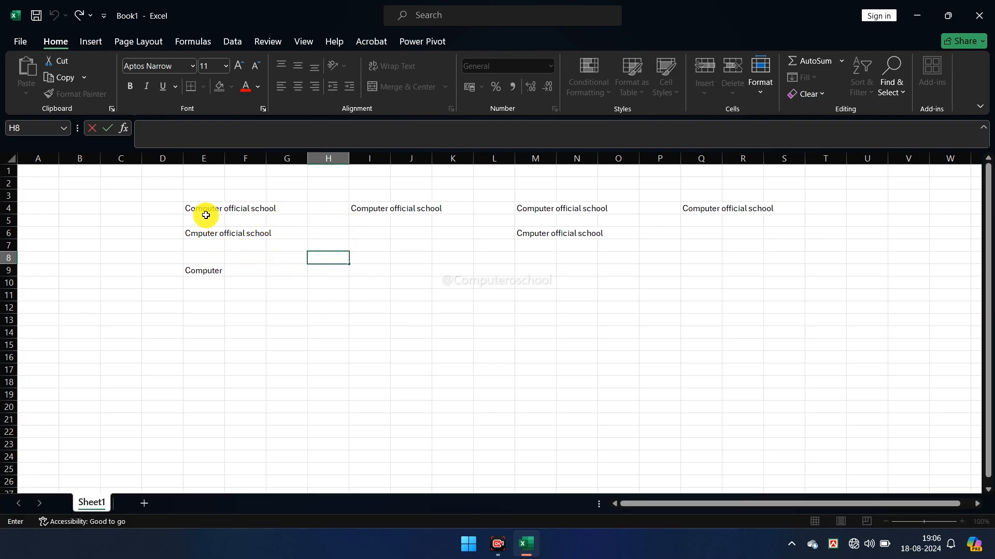
left_click(286, 263)
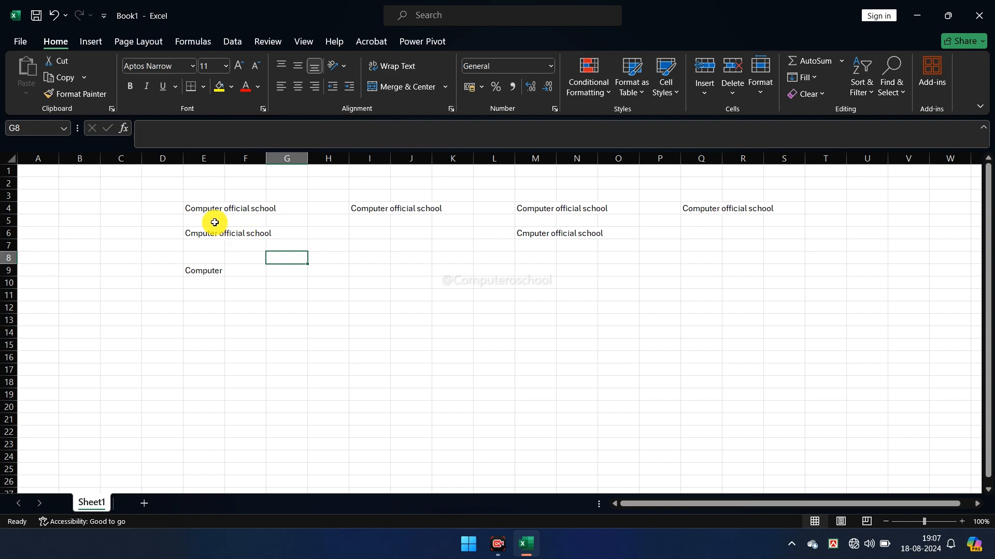
- Copy only the word "Computer" from the text in cell E4 and paste it into cell G9
left_click(202, 212)
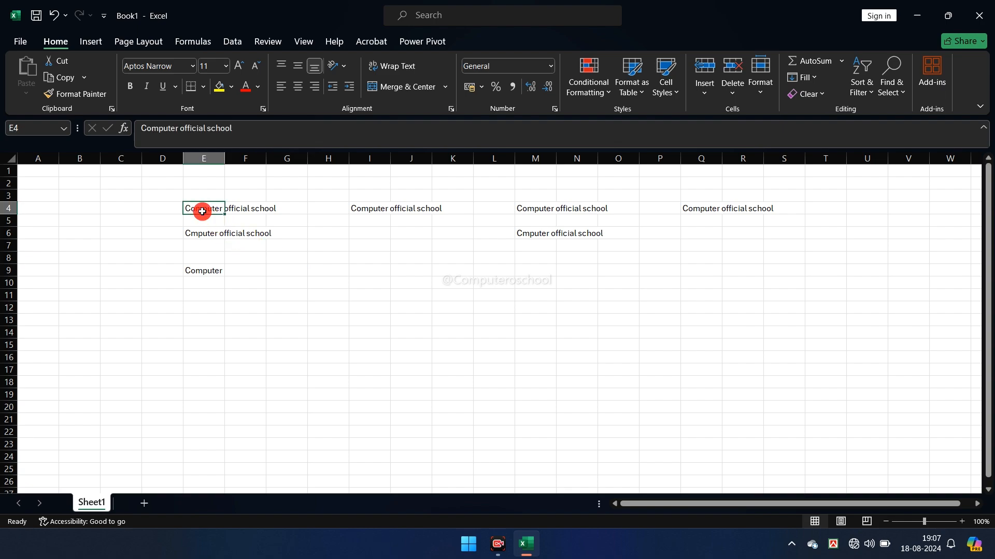
left_click(227, 129)
left_click_drag(227, 129, 207, 132)
left_click(69, 78)
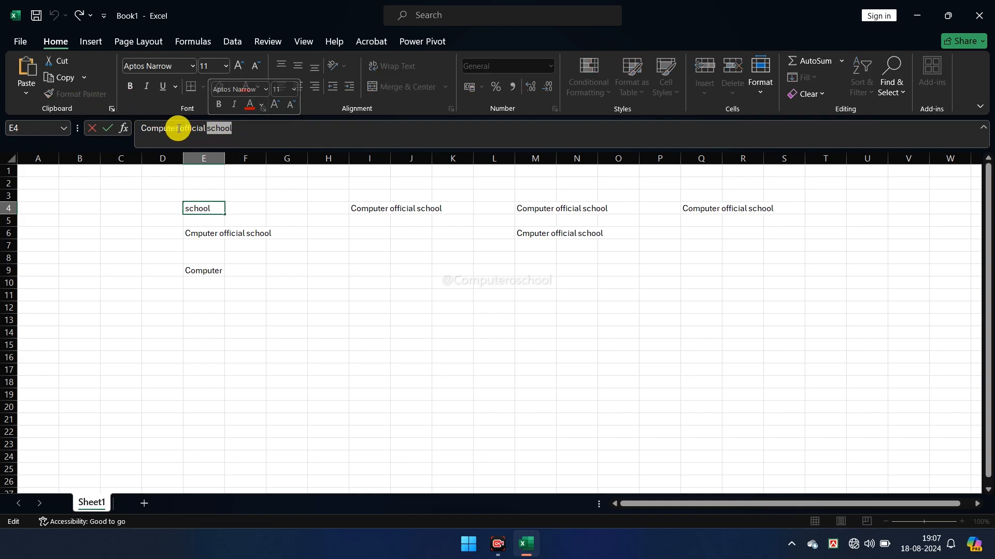
left_click_drag(178, 129, 138, 129)
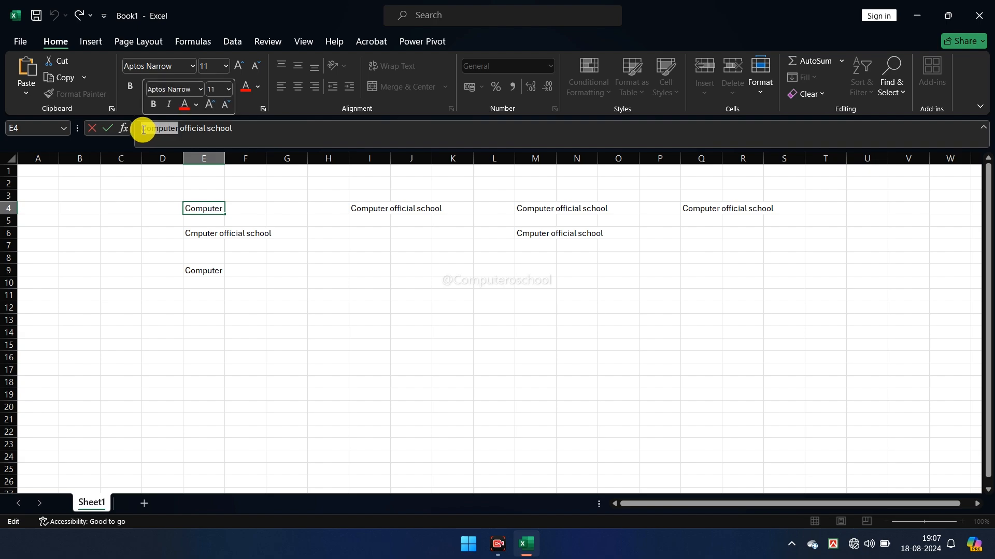
left_click(63, 81)
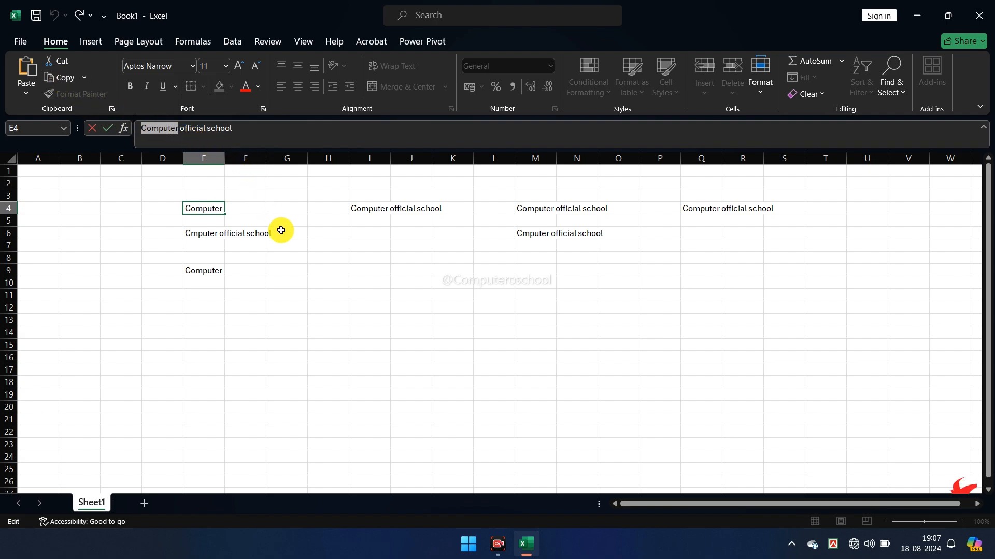
left_click(291, 268)
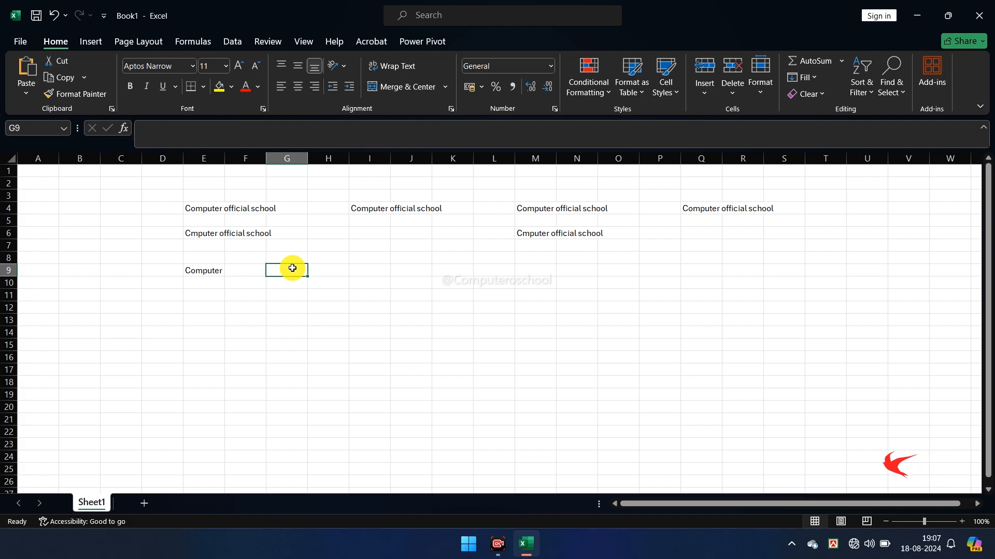
left_click(27, 72)
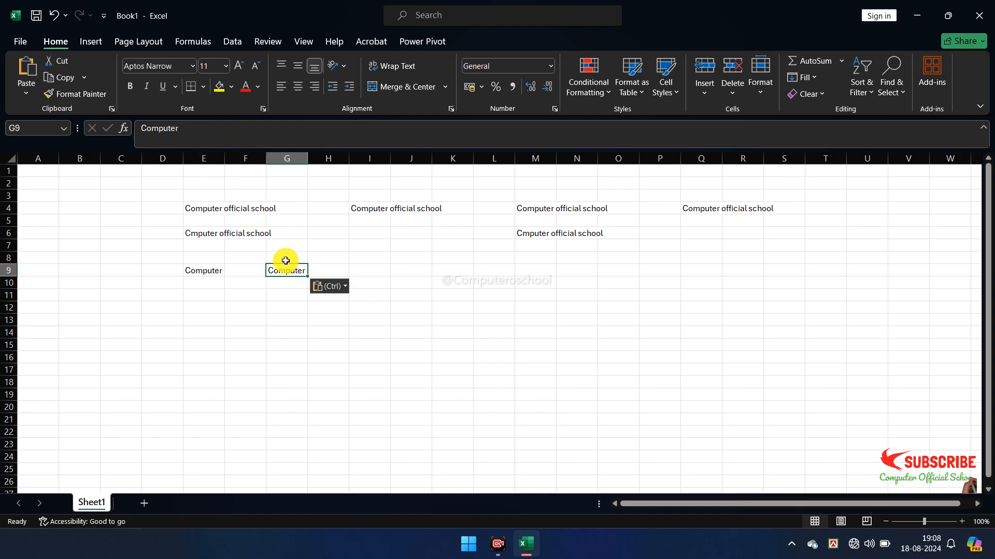
- Select cell I9 and open the Clipboard pane
left_click(339, 258)
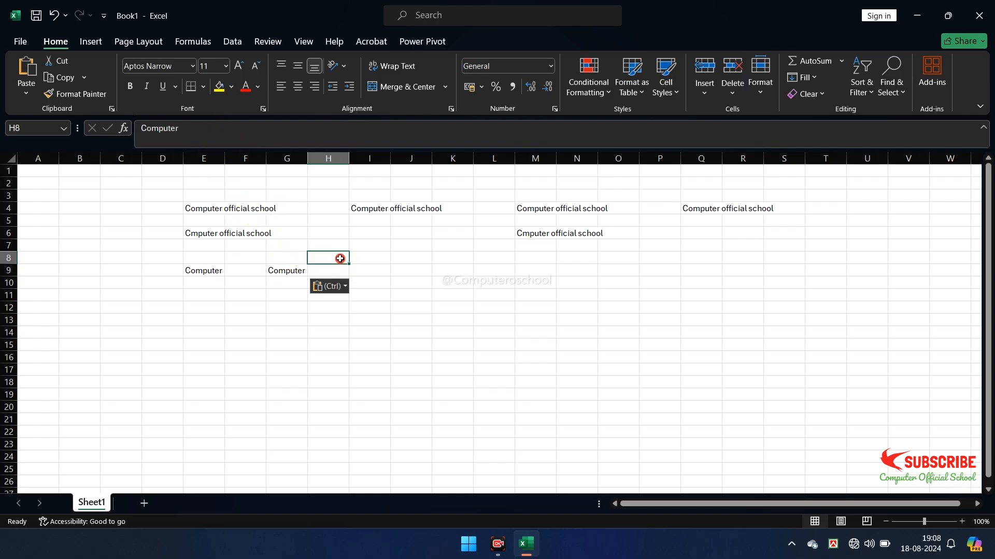
left_click(369, 258)
left_click(369, 271)
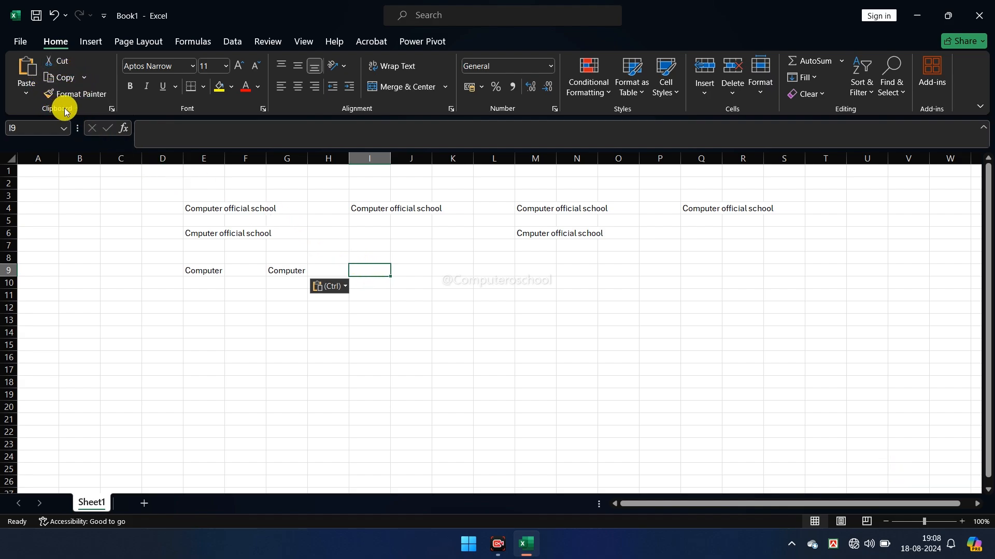
left_click(111, 110)
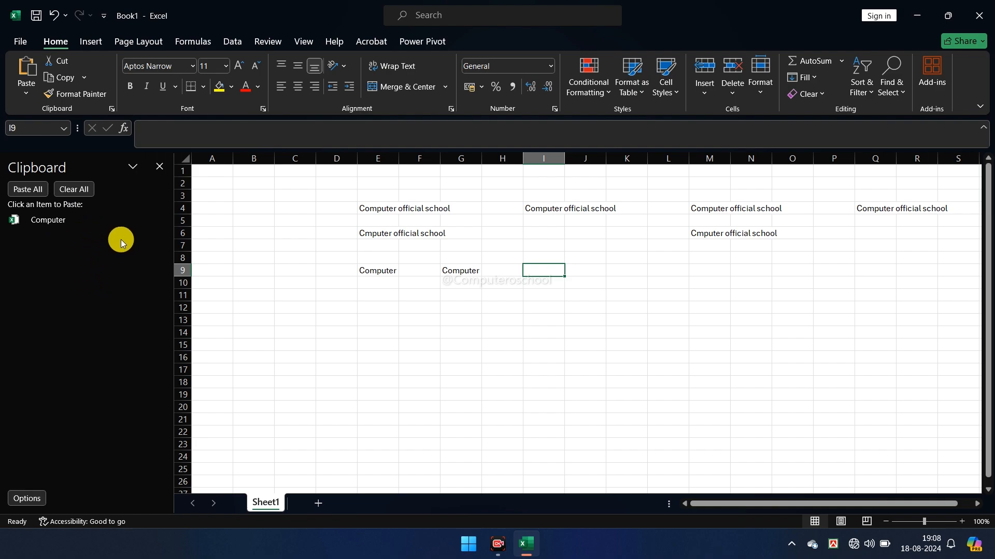
- Copy the words "school" and "official" separately from the text in cell E4 to the clipboard
left_click(371, 209)
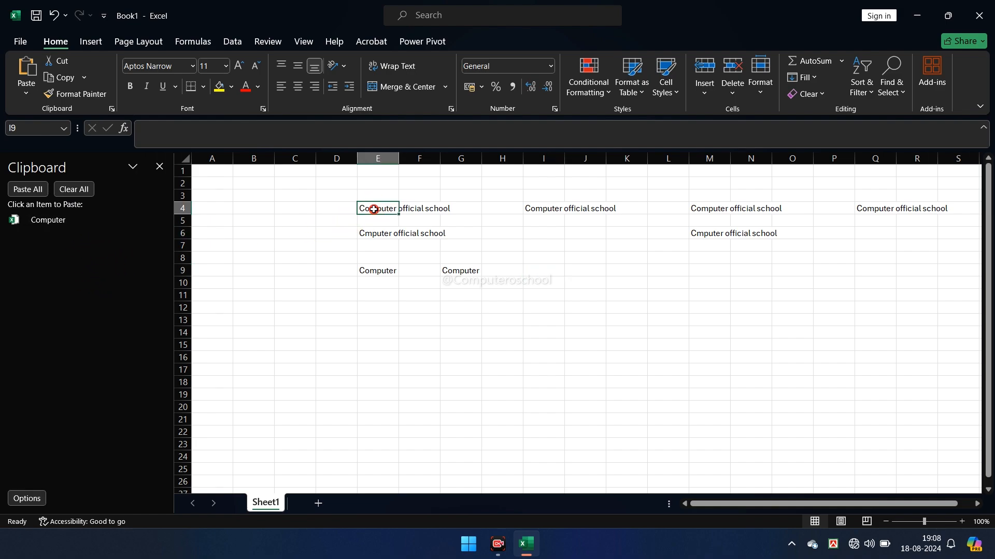
left_click_drag(246, 129, 207, 129)
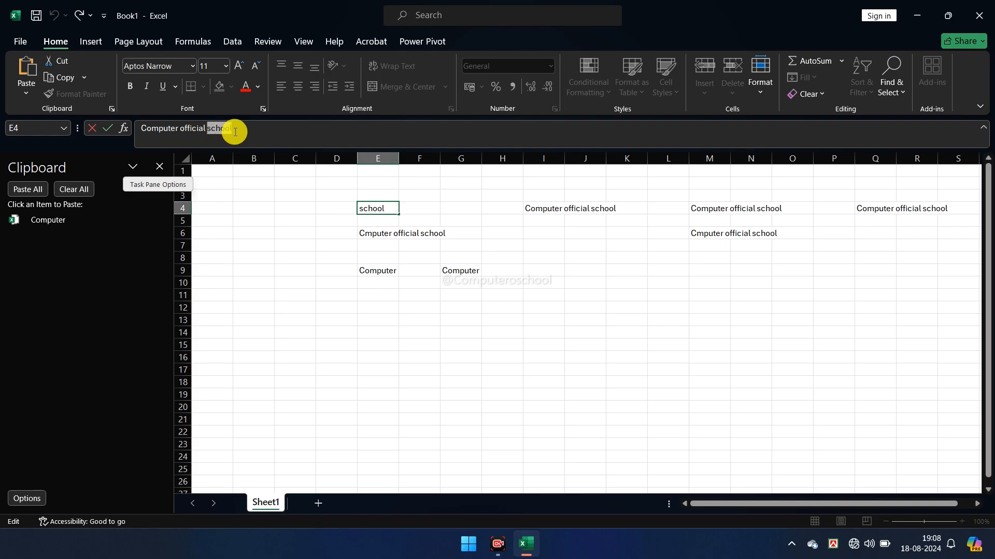
left_click(65, 78)
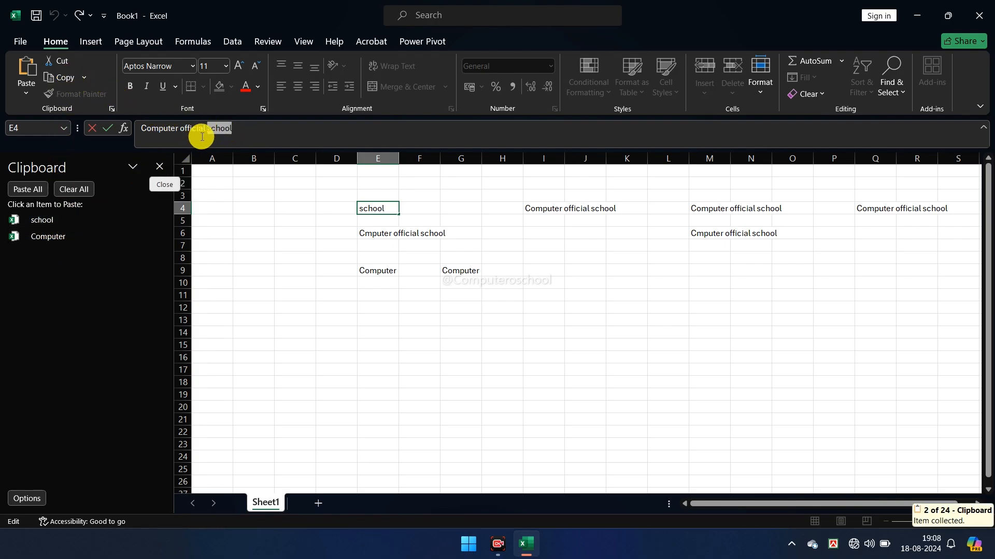
left_click_drag(206, 129, 179, 128)
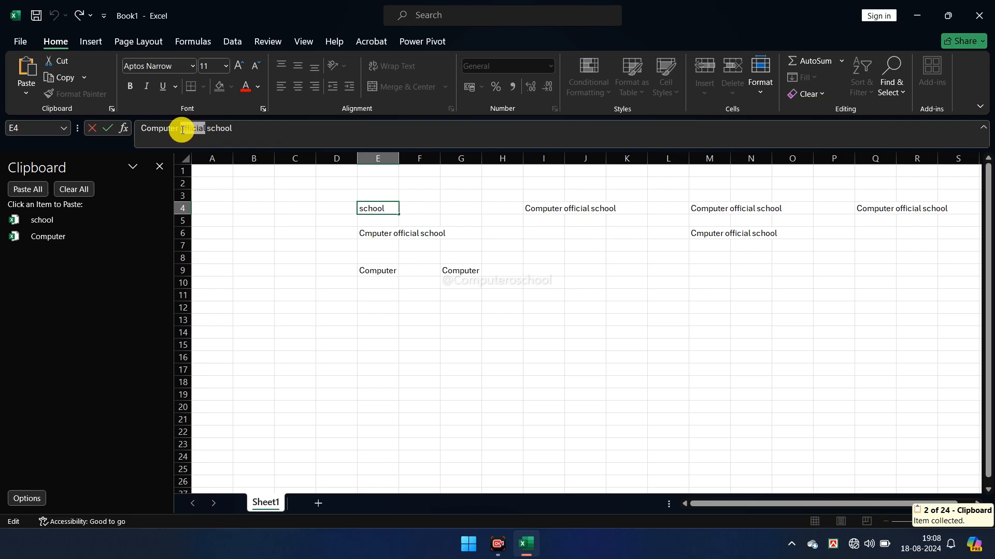
left_click(60, 80)
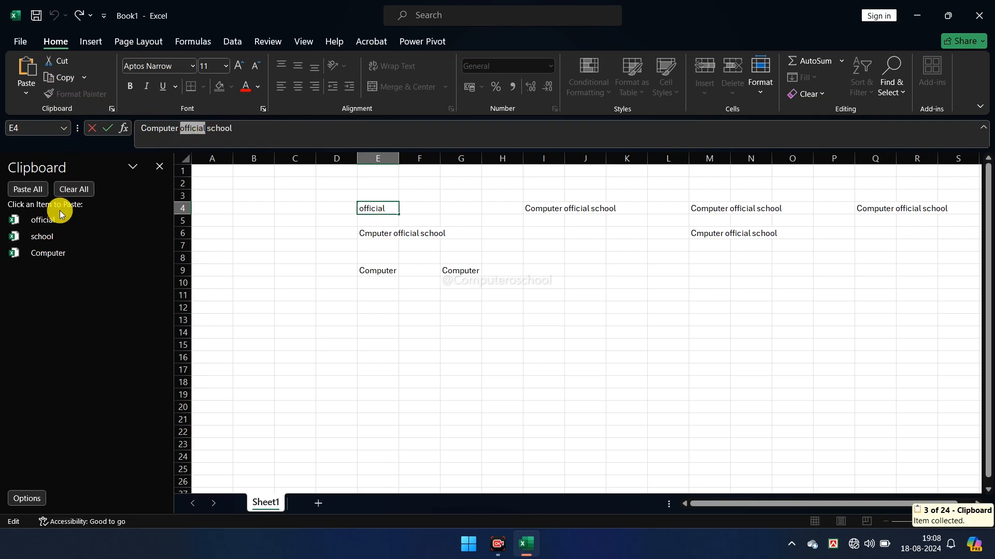
- Paste the collected clipboard items "official", "Computer" and "school" one after another into cell I9
left_click(542, 274)
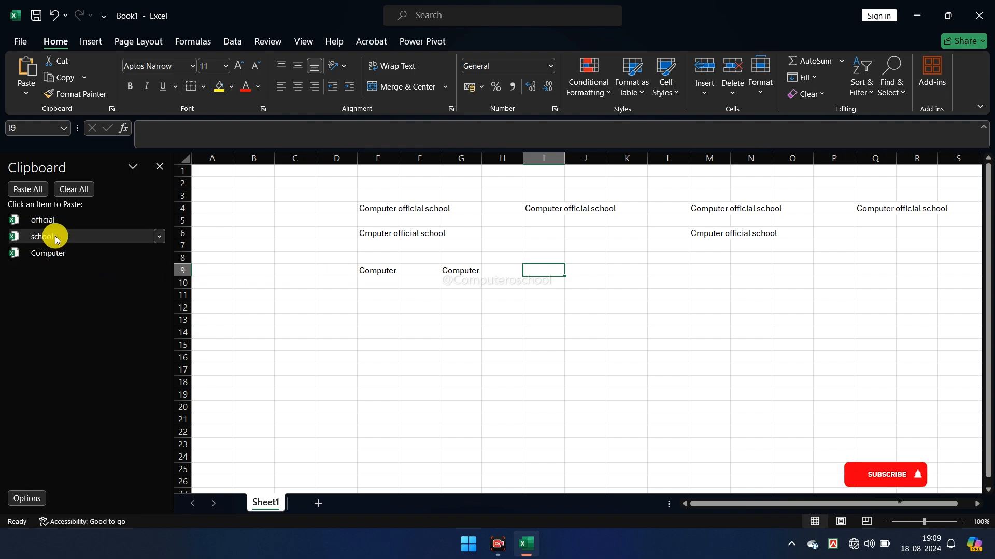
left_click(44, 220)
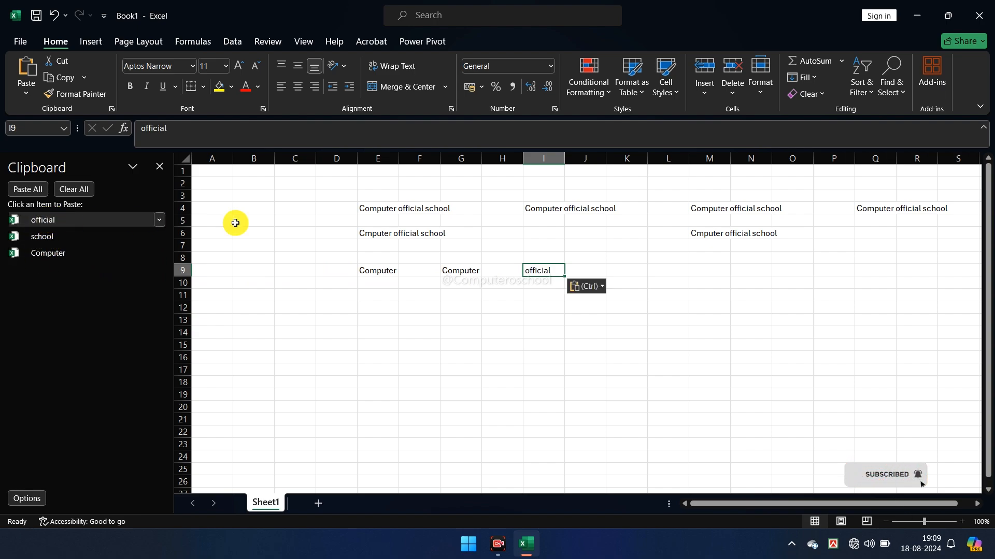
left_click(61, 254)
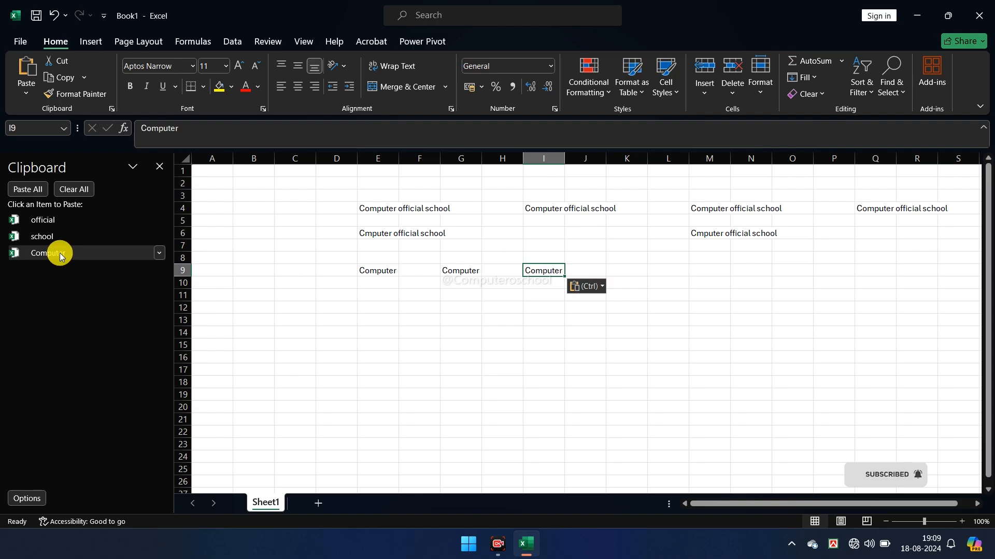
left_click(47, 237)
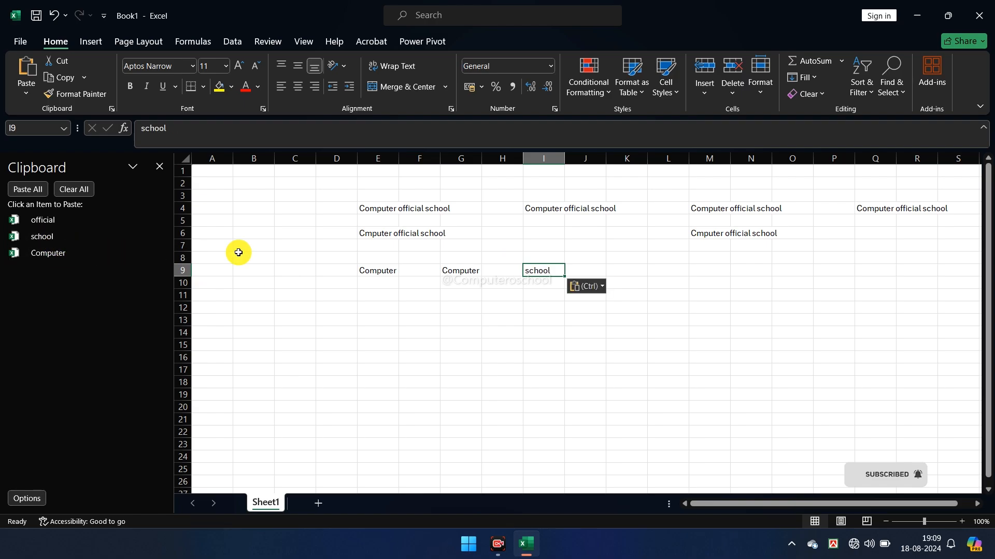
- Paste the clipboard items "official" into H11, "Computer" into I11 and "school" into J11
left_click(541, 295)
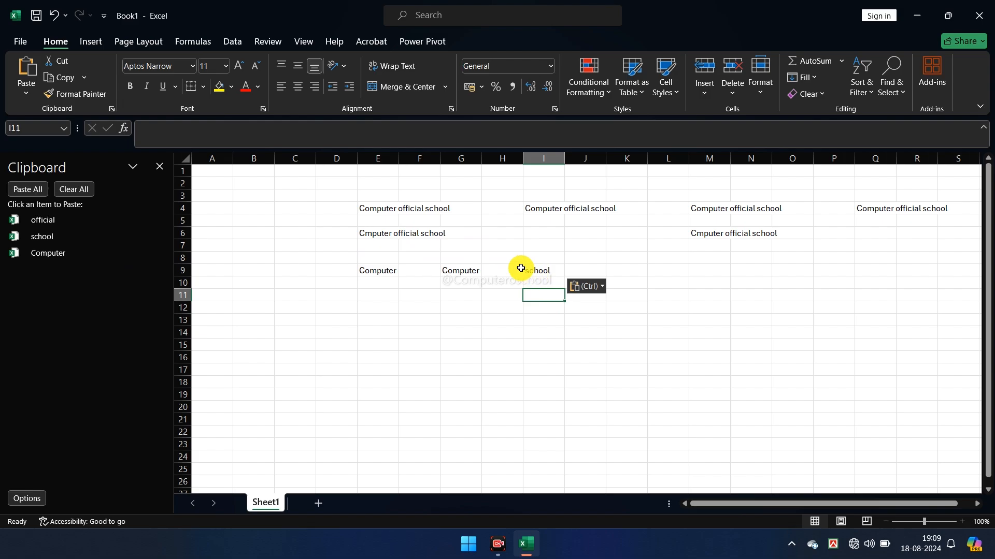
left_click(495, 297)
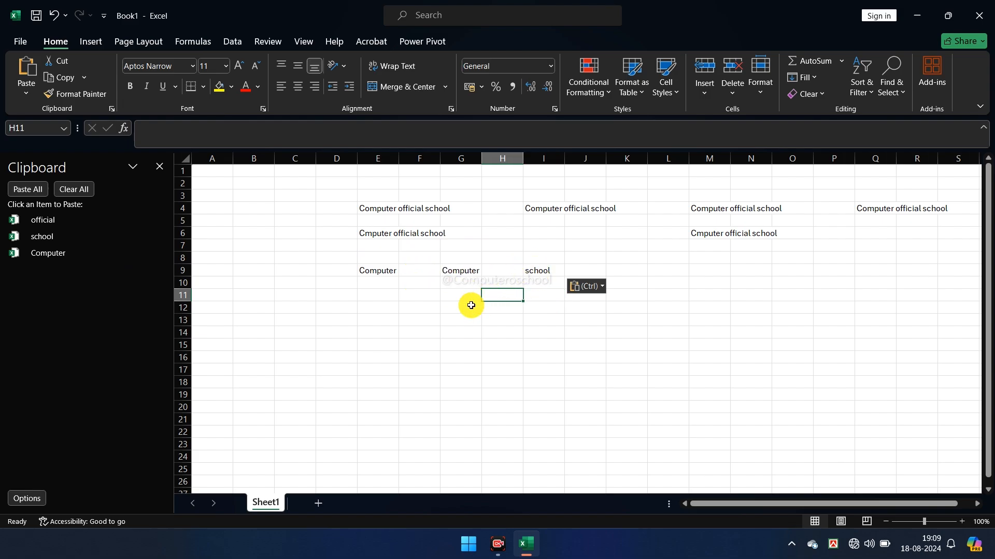
left_click(47, 219)
left_click(547, 298)
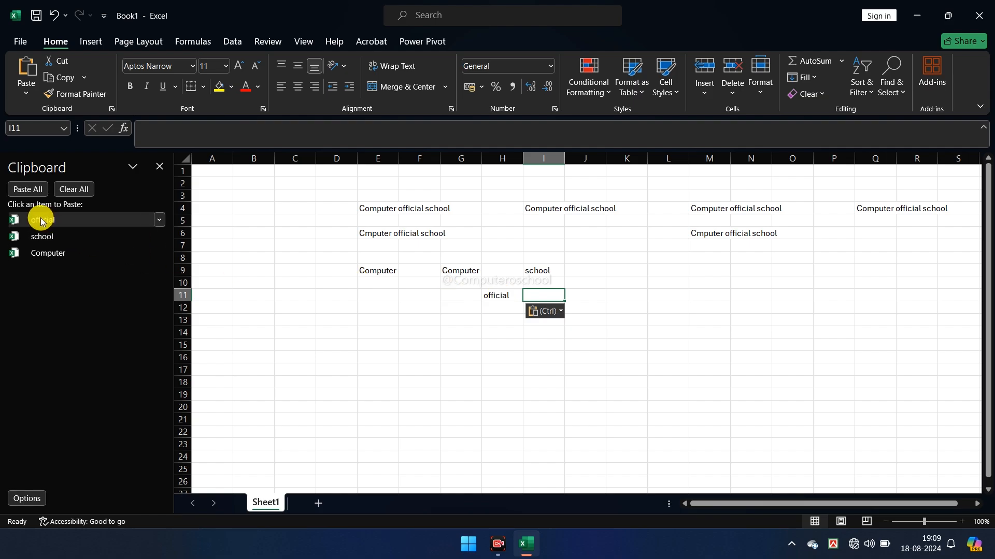
left_click(44, 253)
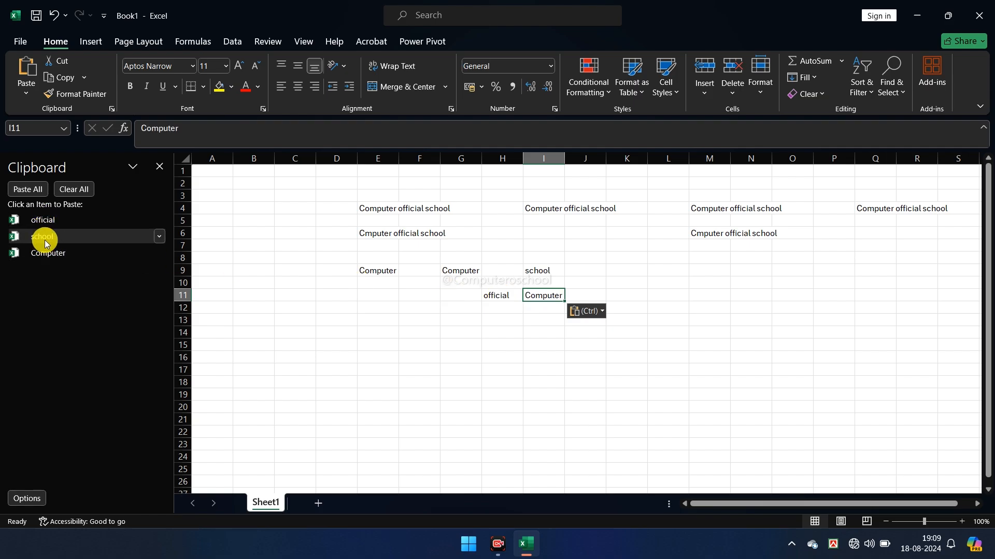
left_click(589, 295)
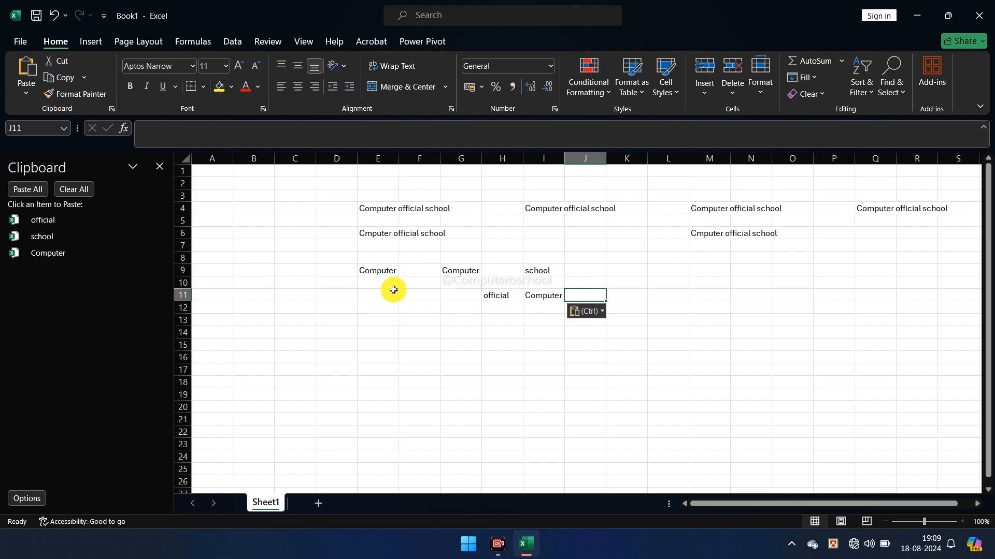
left_click(64, 244)
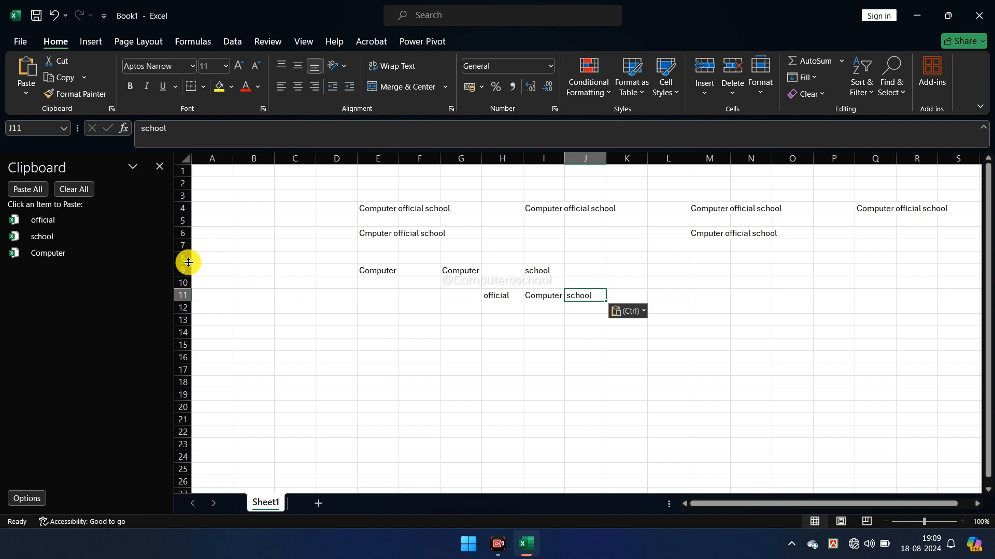
- Delete the contents of the range D8:M13 and close the Clipboard pane
left_click(587, 332)
left_click_drag(494, 294, 578, 296)
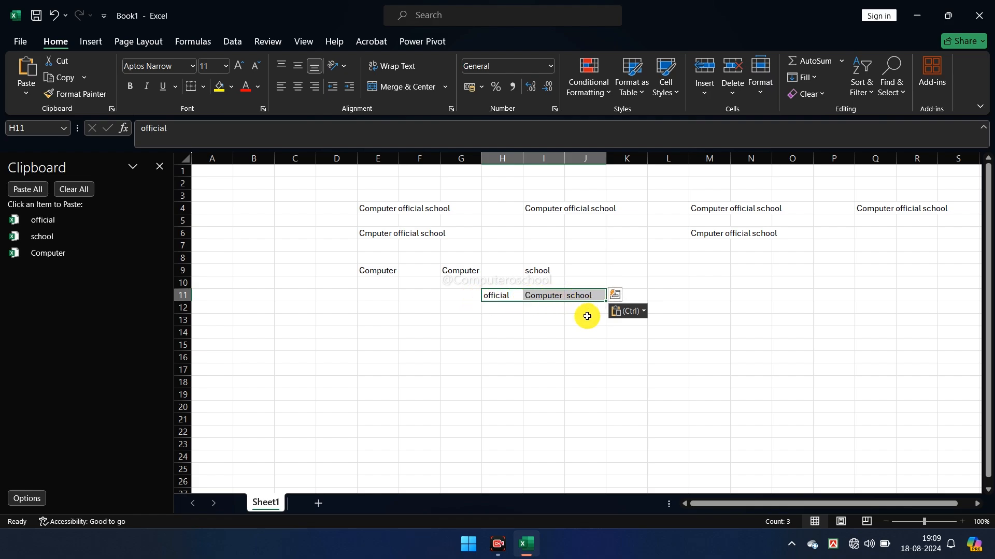
left_click(472, 309)
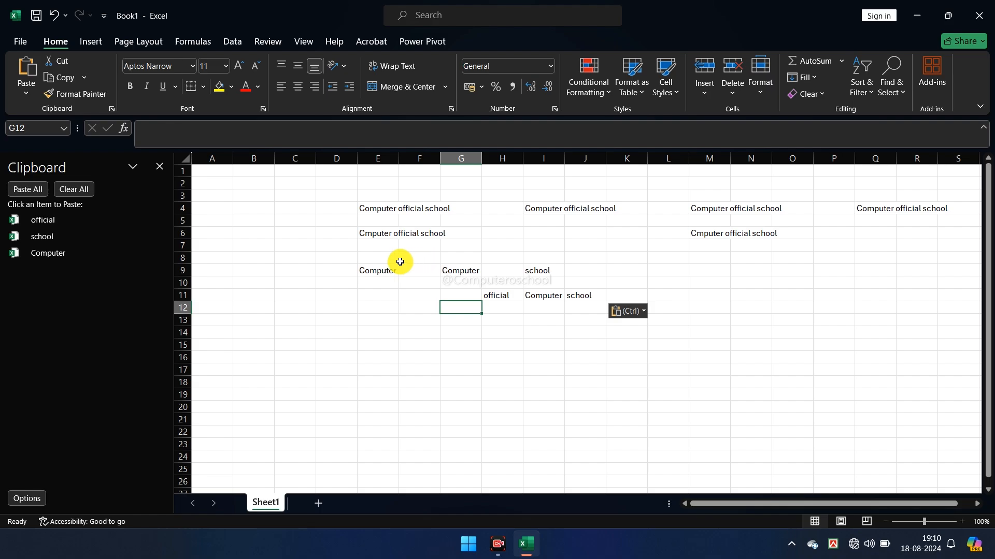
left_click_drag(339, 254, 717, 322)
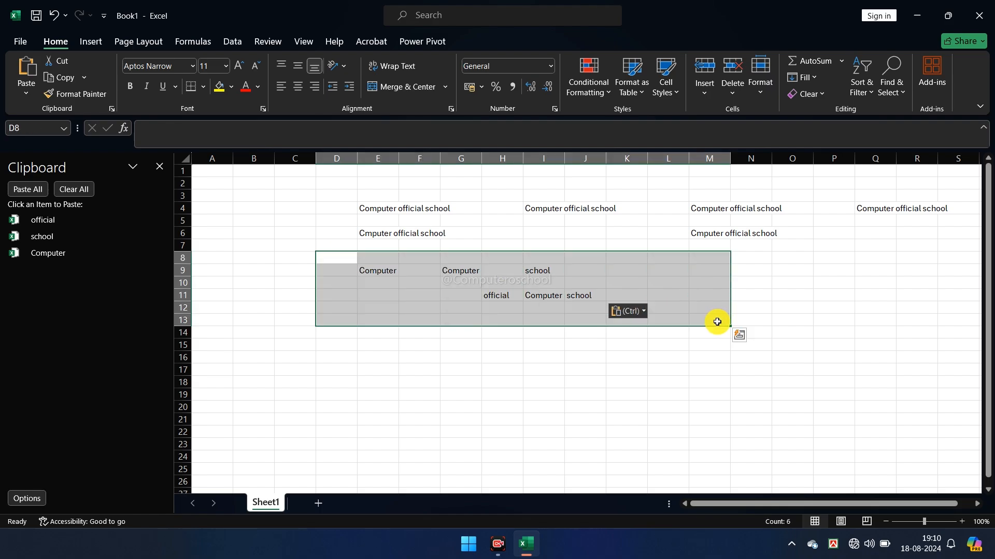
key("Delete")
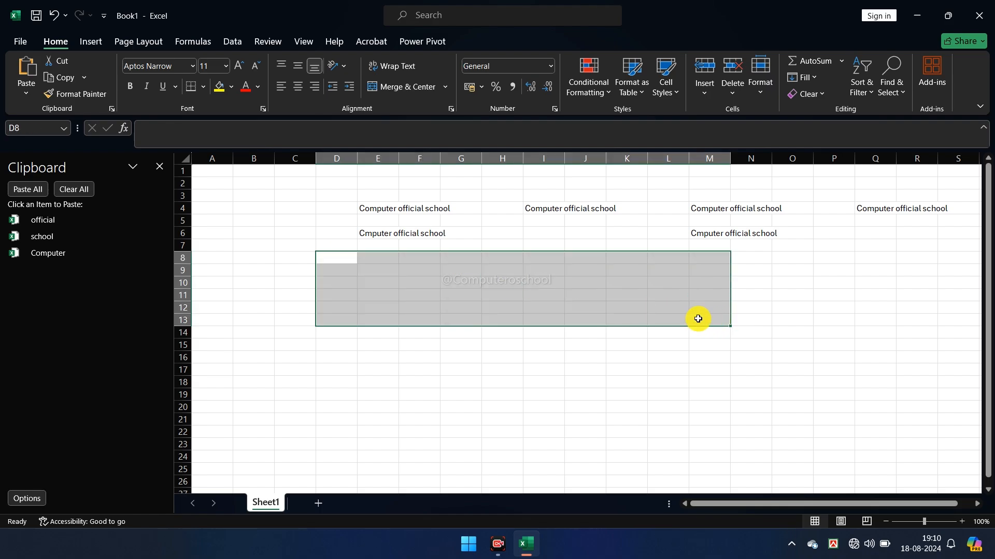
left_click(160, 167)
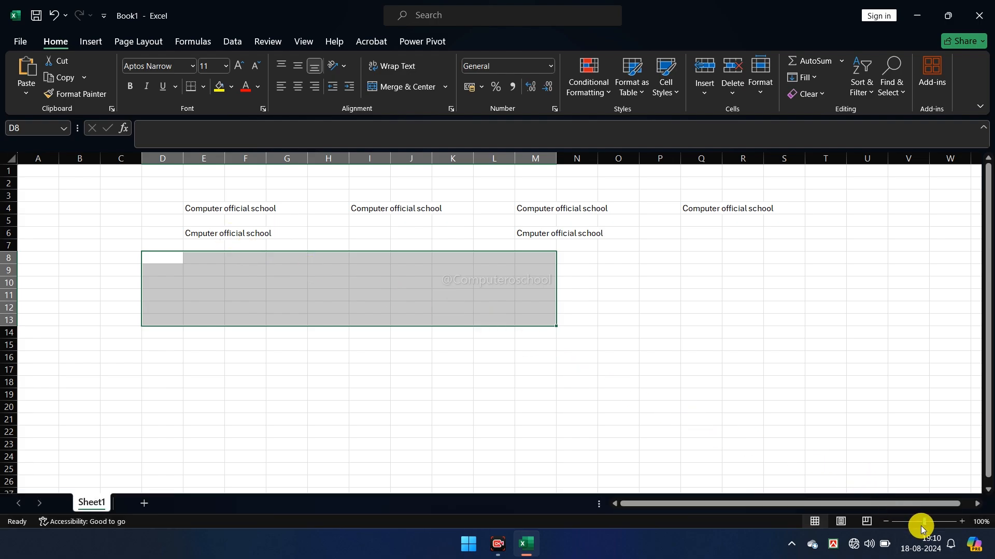
- Format the text in cell E4 with font size 28 and a dark blue font color
scroll(923, 524, "up", 3)
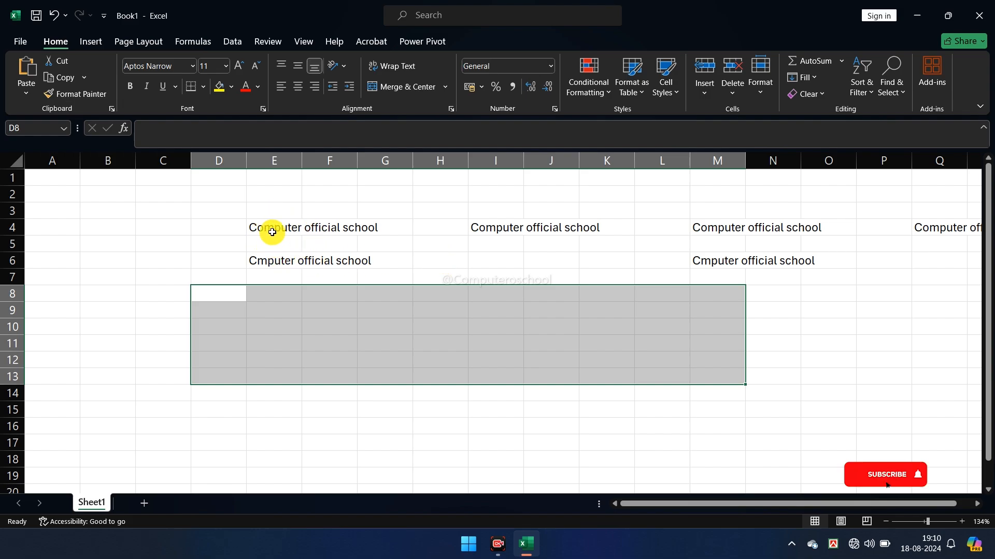
left_click(225, 65)
left_click(206, 251)
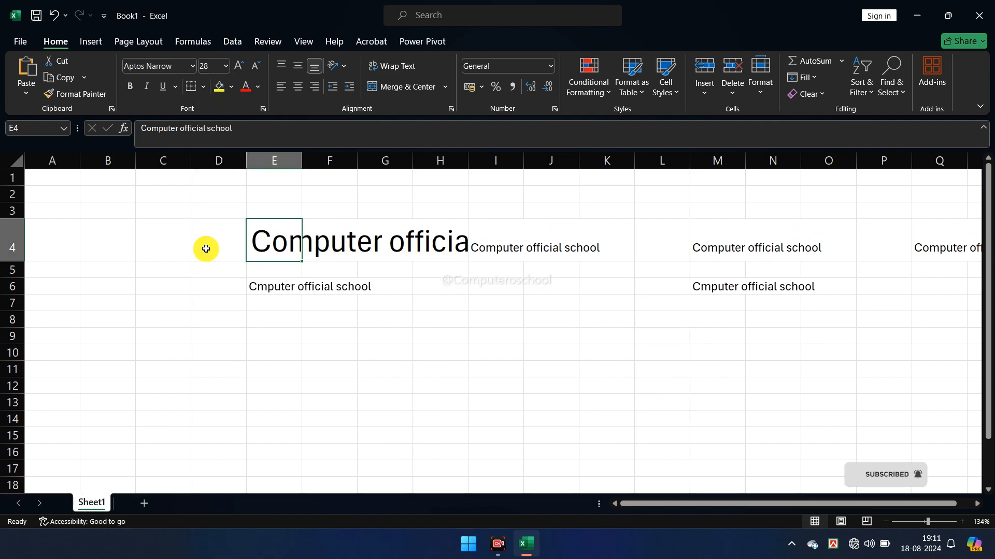
left_click(257, 86)
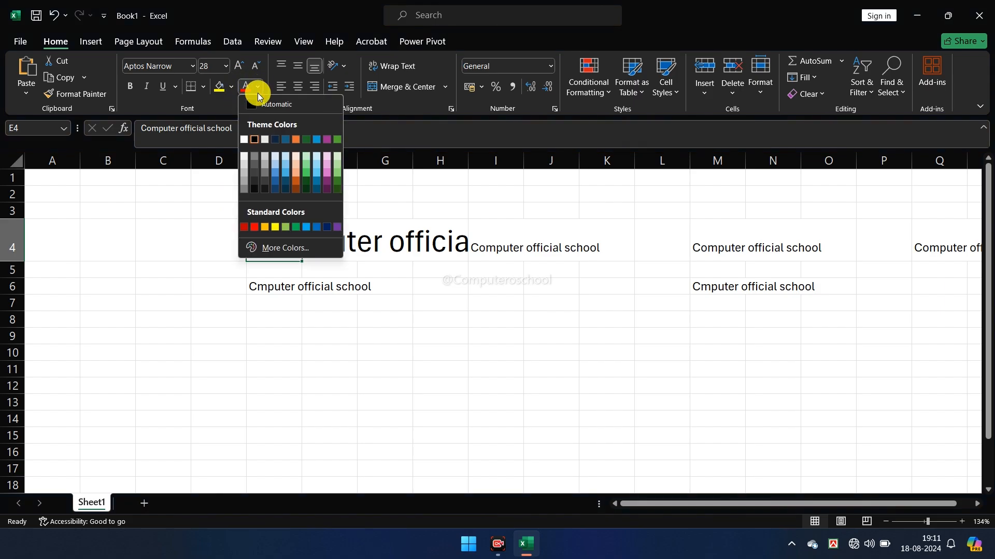
left_click(286, 178)
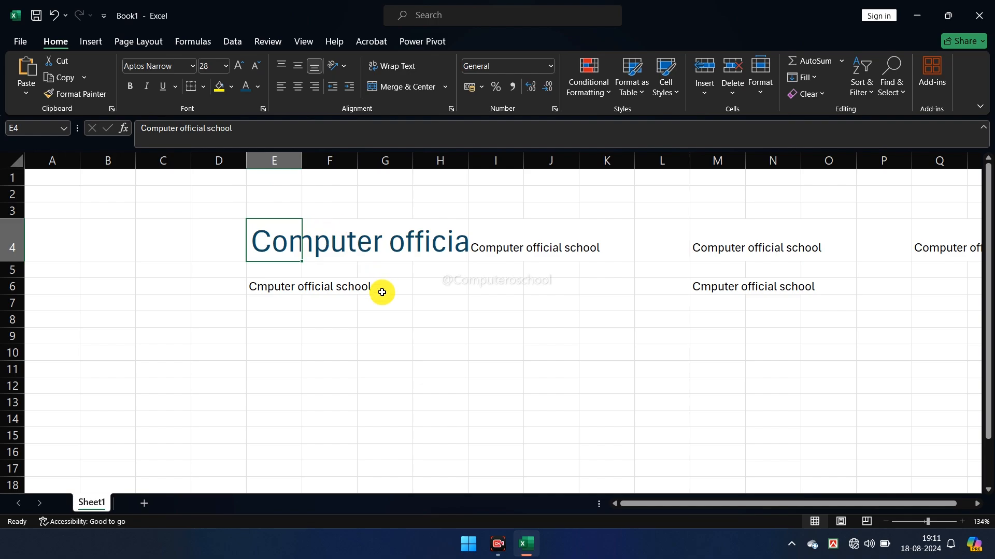
left_click(350, 319)
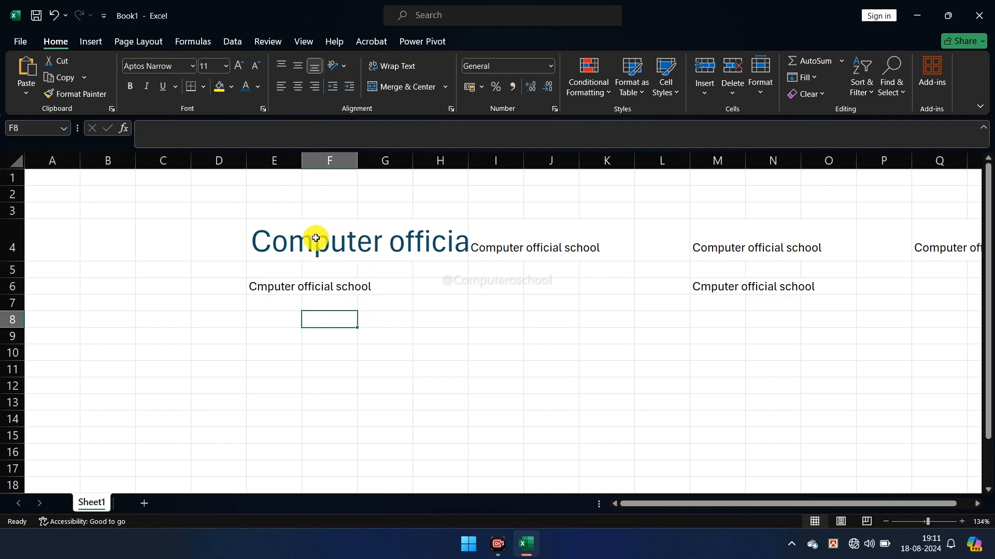
- Widen column E so that the enlarged text in cell E4 fits entirely inside it
left_click(272, 240)
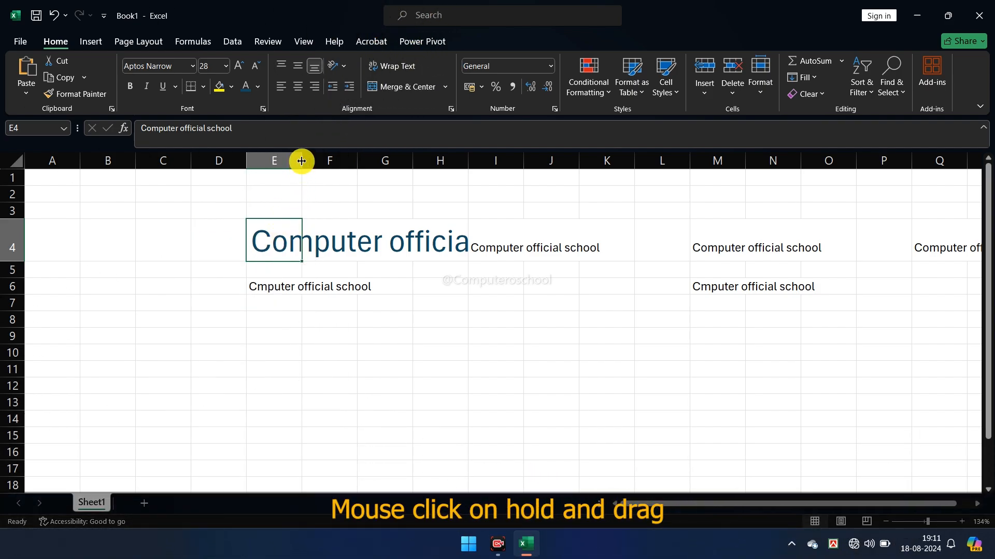
mouse_move(301, 161)
left_mouse_down()
mouse_move(362, 162)
mouse_move(318, 163)
left_mouse_up()
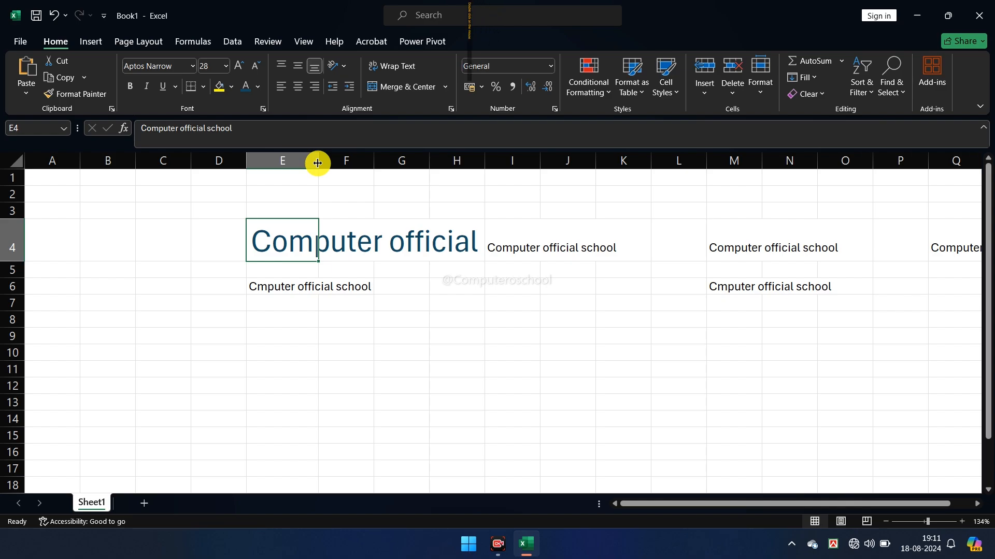
double_click(318, 162)
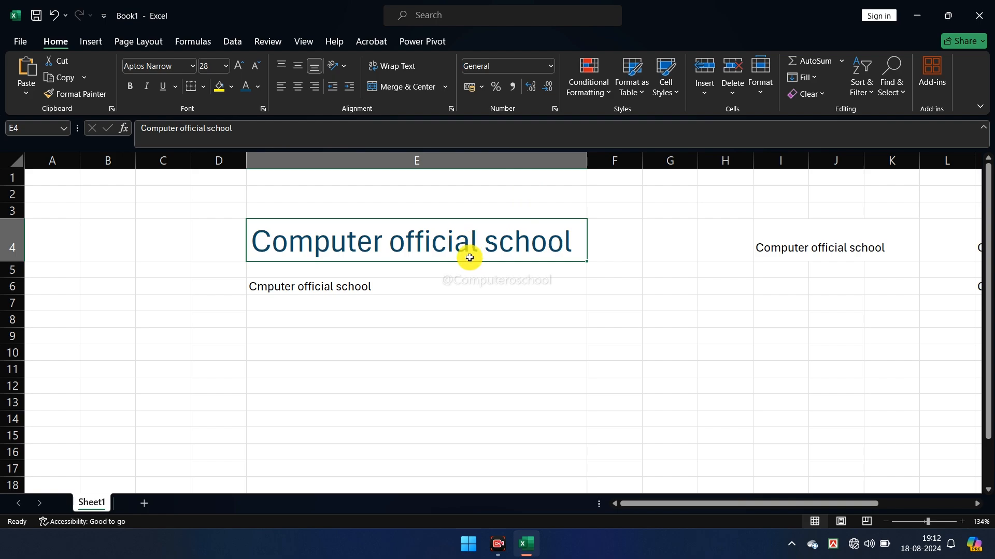
- Set the text in cell E6 to font size 26 and the "! PEPSI !" font
left_click(341, 287)
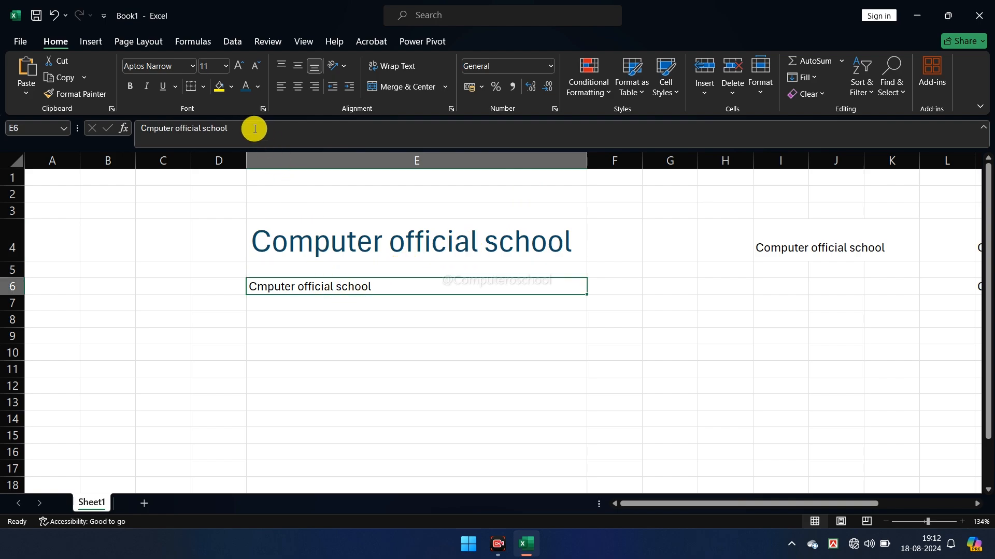
left_click(225, 65)
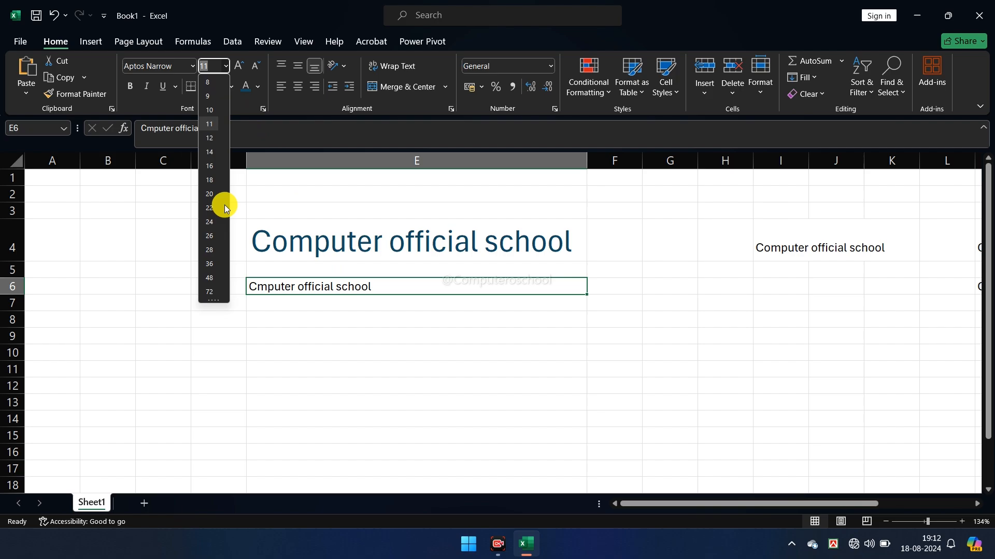
left_click(213, 235)
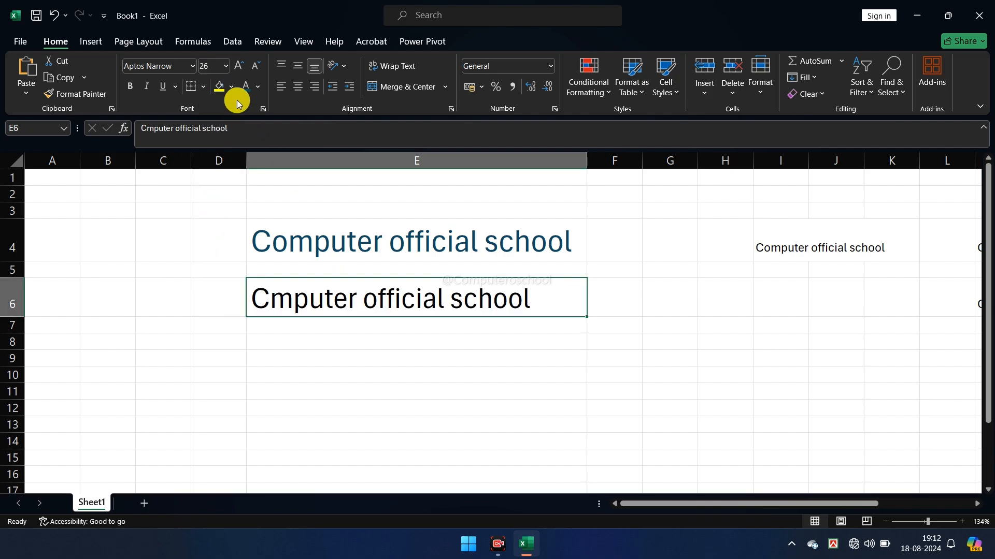
left_click(192, 66)
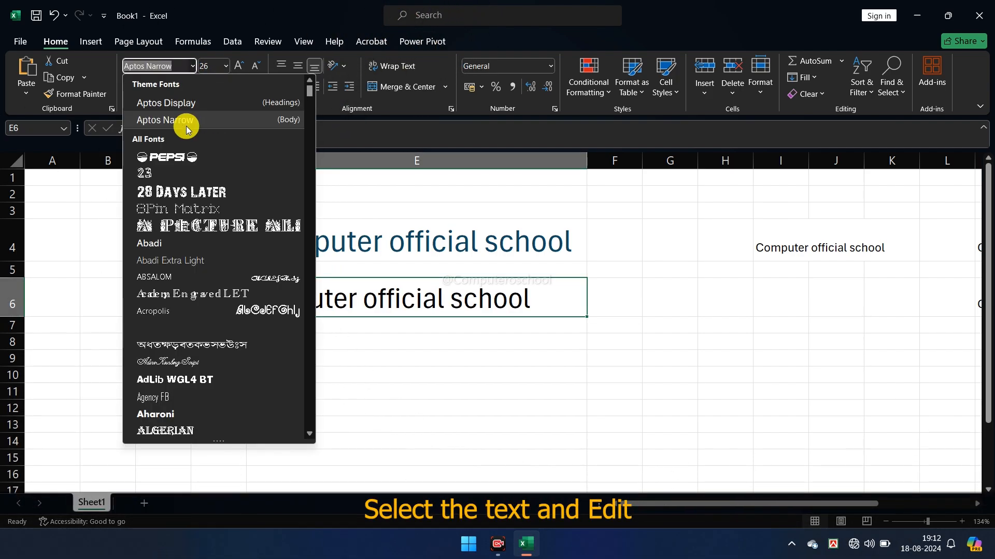
left_click(170, 157)
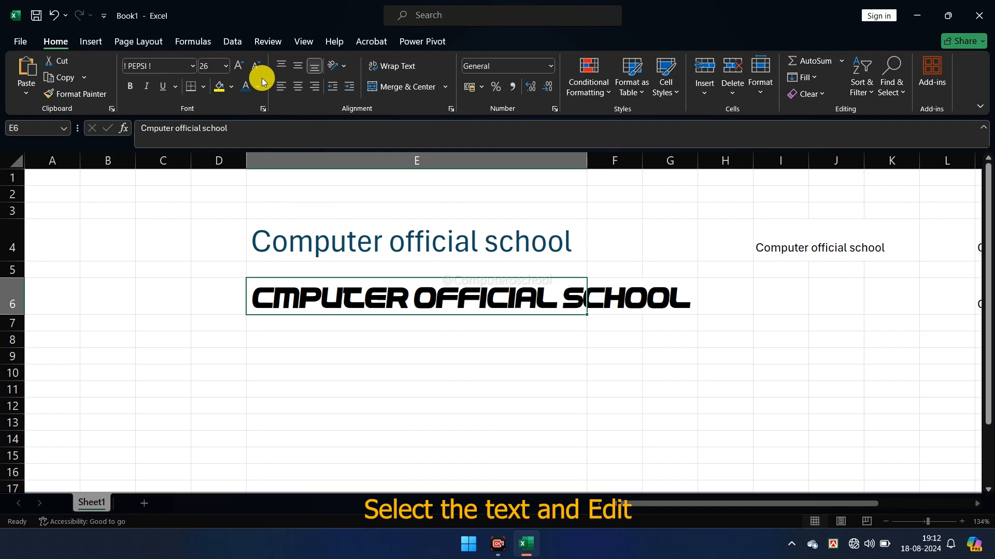
- Change the font color of the text in cell E6 to dark orange
left_click(257, 86)
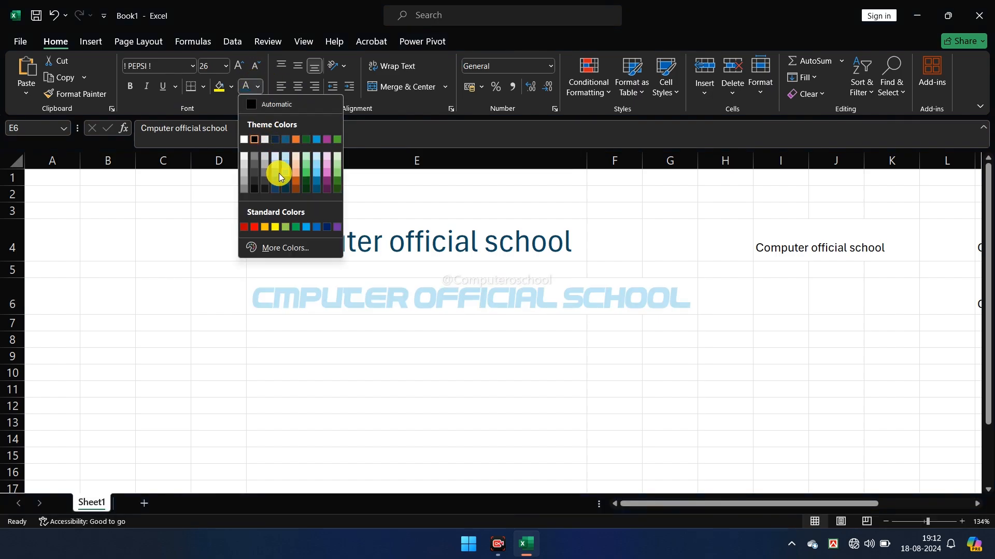
left_click(296, 179)
left_click(472, 373)
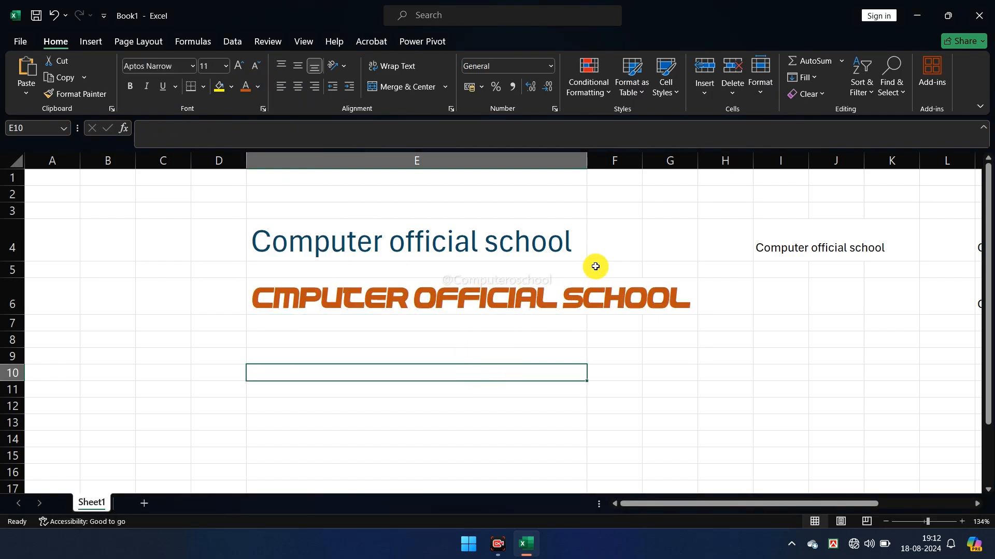
- Copy the plain text "Computer official school" from cell I4 and paste it into cell E10
left_click(773, 249)
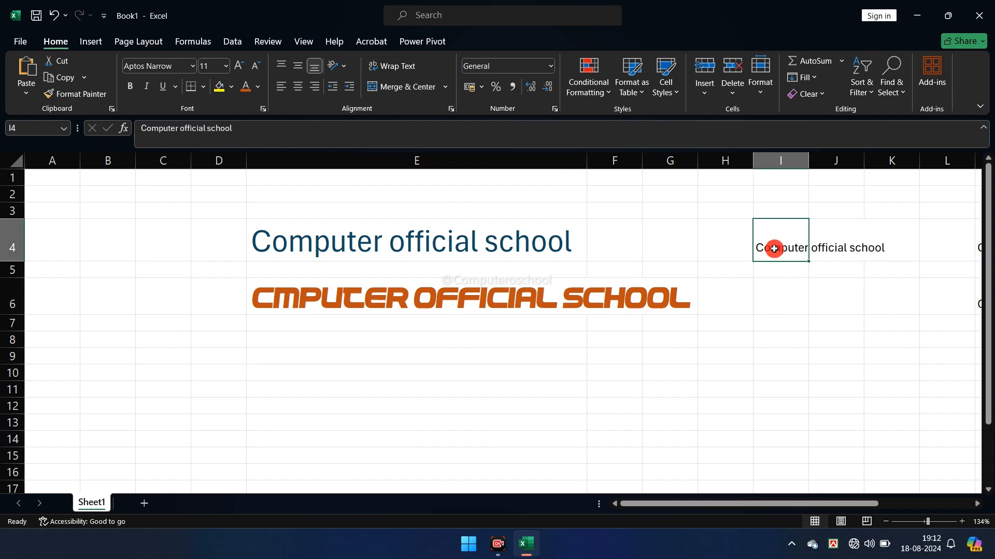
key("ctrl+c")
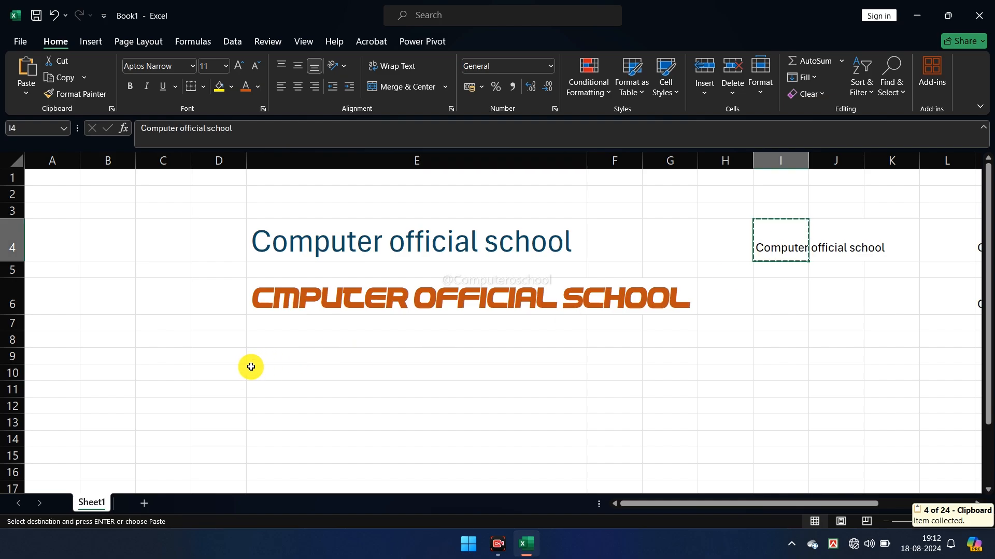
left_click(268, 373)
key("ctrl+v")
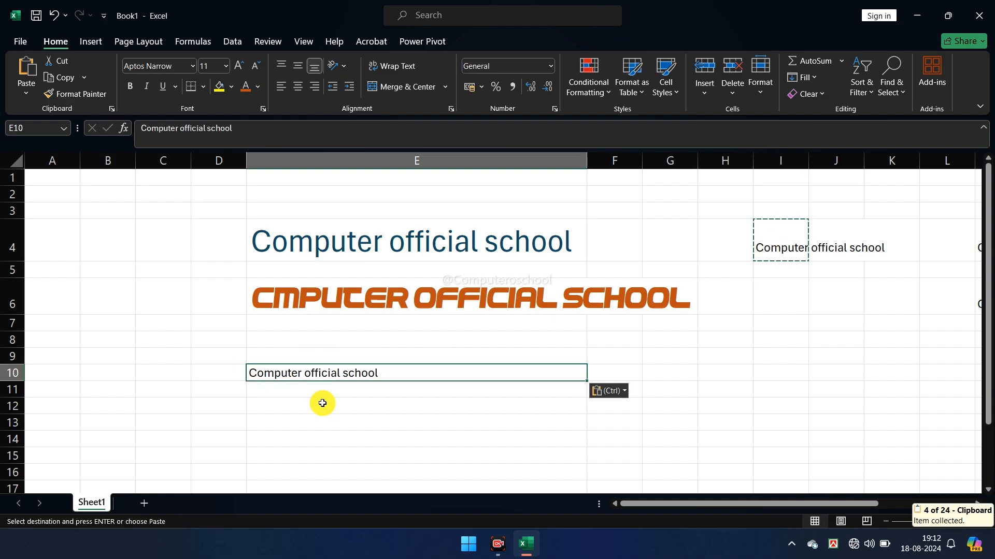
left_click(396, 404)
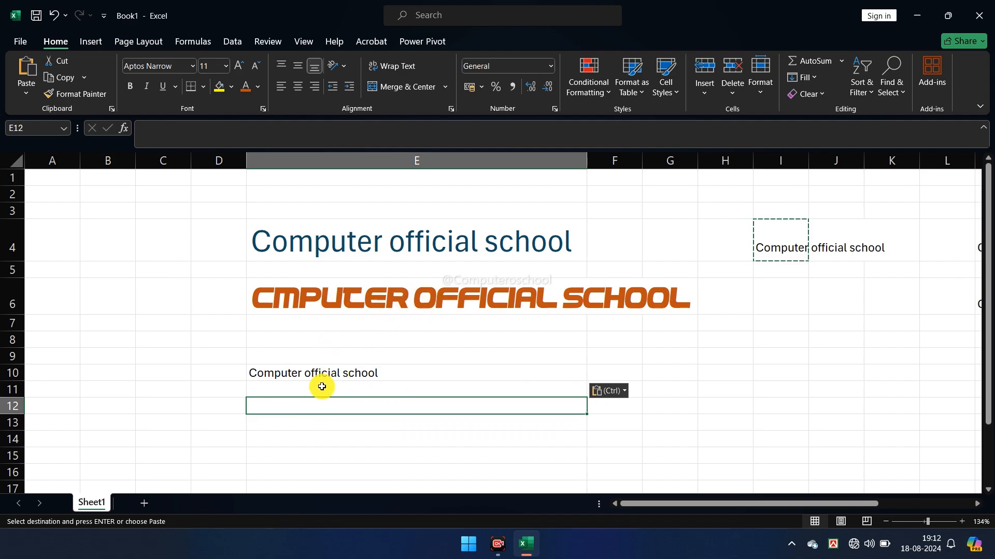
- Copy the formatting of cell E6 onto the text in cell E10 with Format Painter
left_click(290, 374)
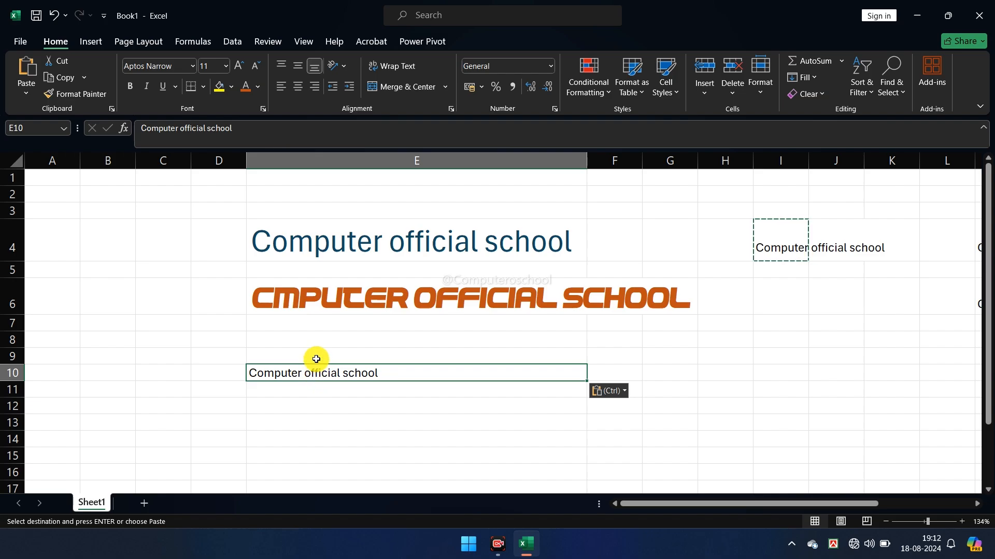
left_click(317, 303)
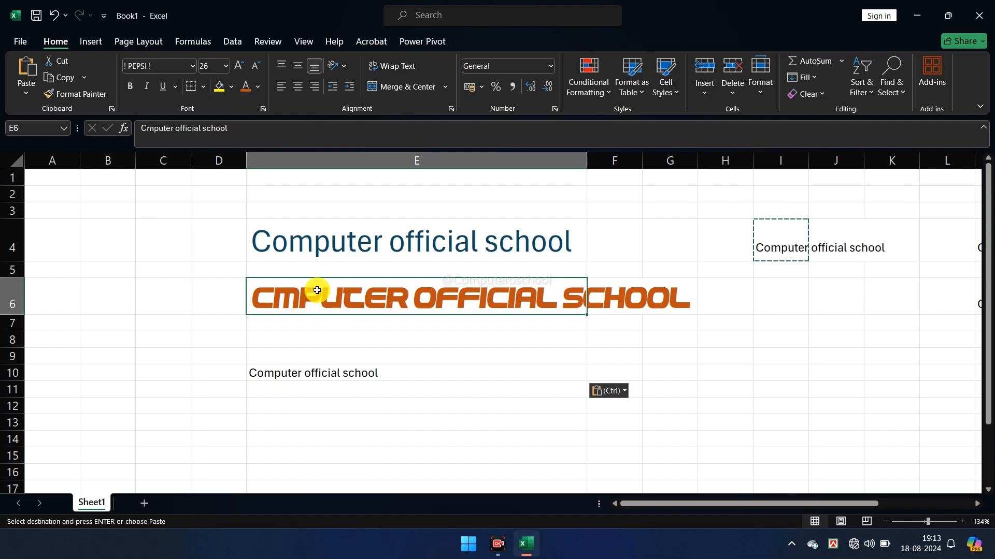
left_click(89, 96)
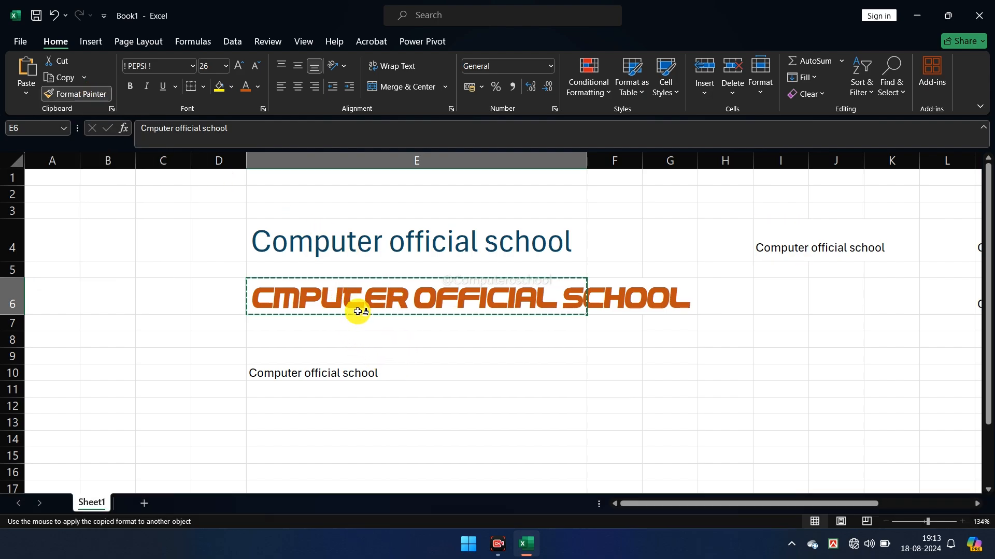
left_click(279, 374)
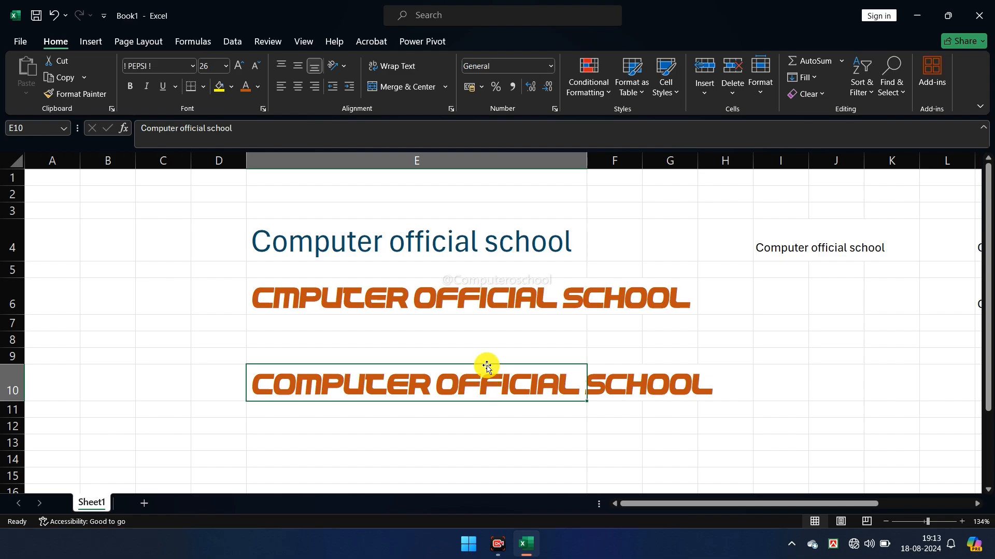
- Copy the unformatted text from cell I4 and paste it into cell E8, between the two orange lines
left_click(783, 248)
key("ctrl+c")
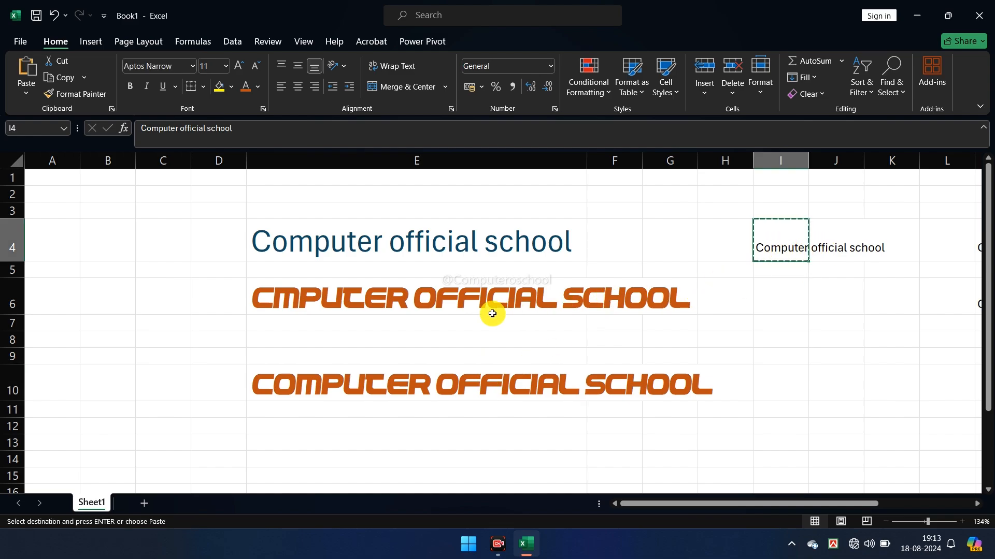
left_click(294, 340)
key("ctrl+v")
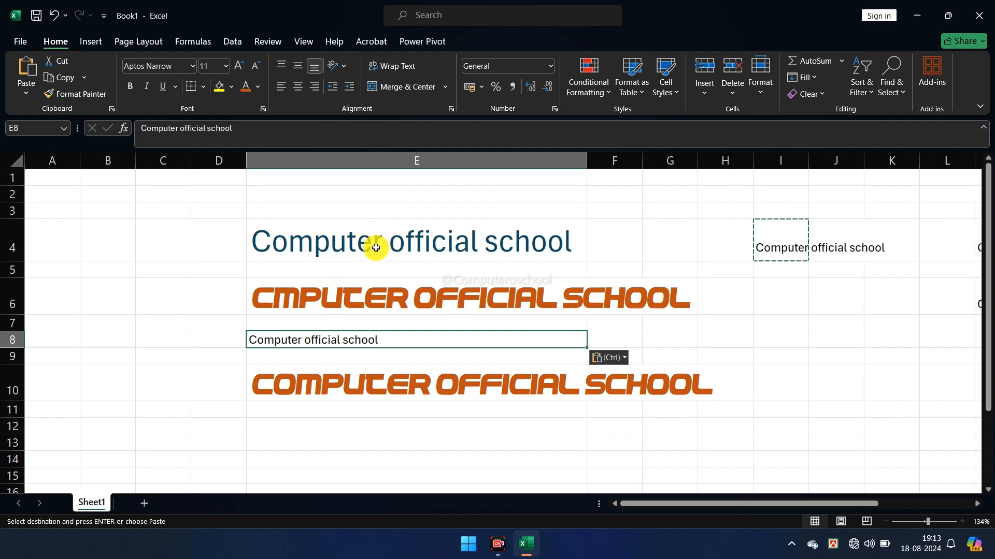
- Apply the formatting of cell E4 to the text in cell E8 with Format Painter
left_click(354, 243)
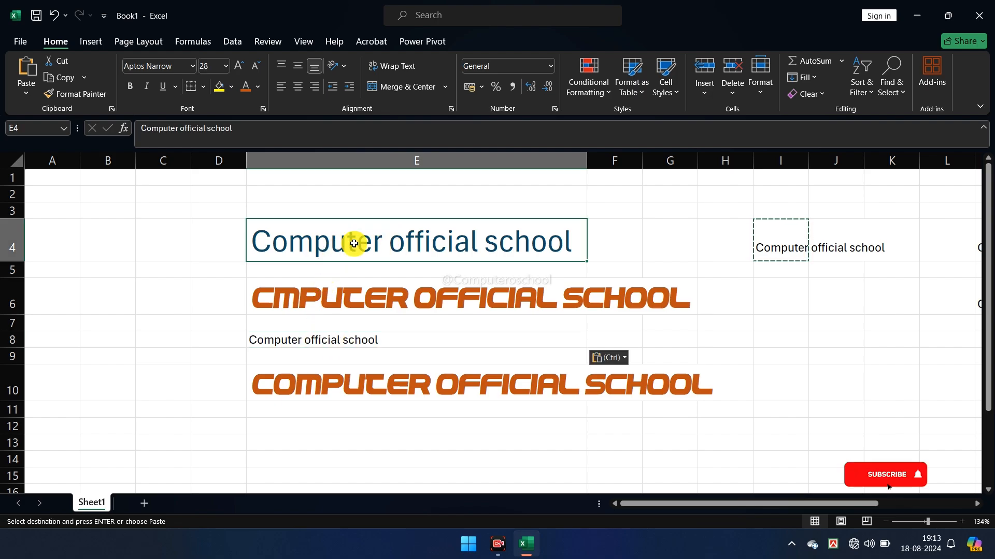
left_click(98, 95)
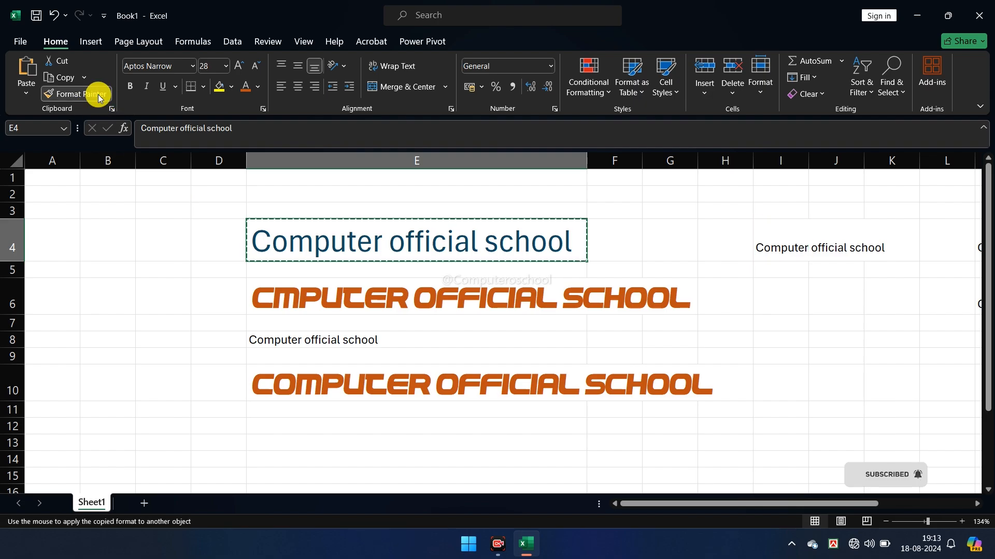
left_click(319, 342)
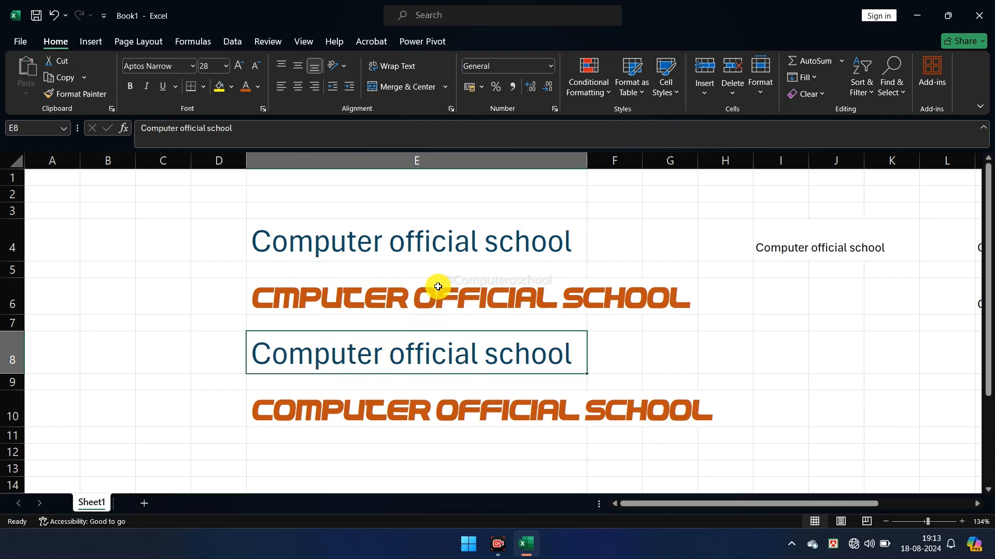